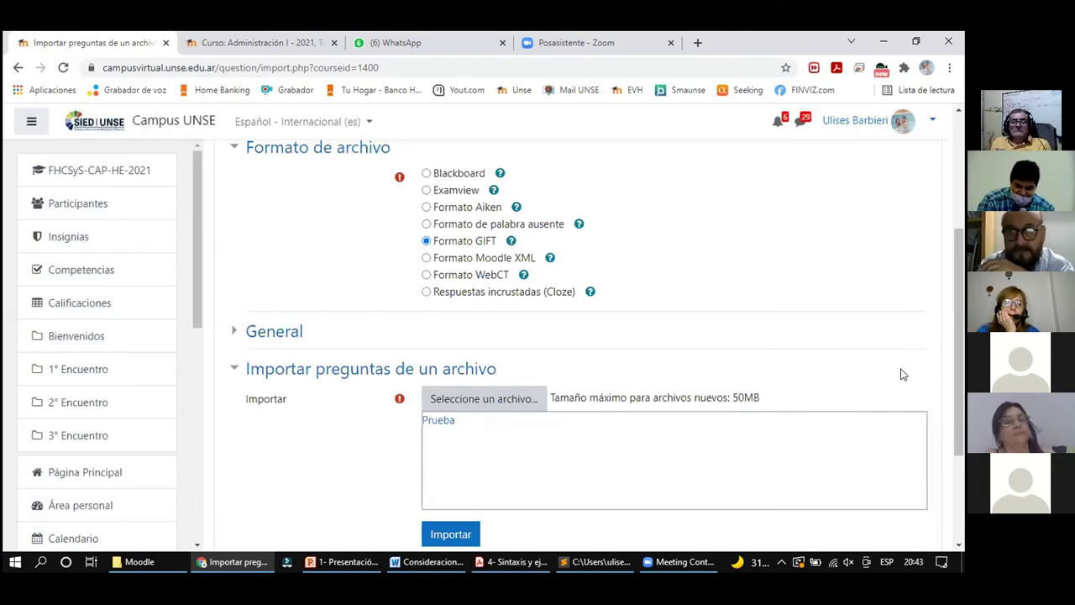
# Import the questions from the selected Prueba file in GIFT format.
pyautogui.moveTo(956, 365); pyautogui.dragTo(955, 436)
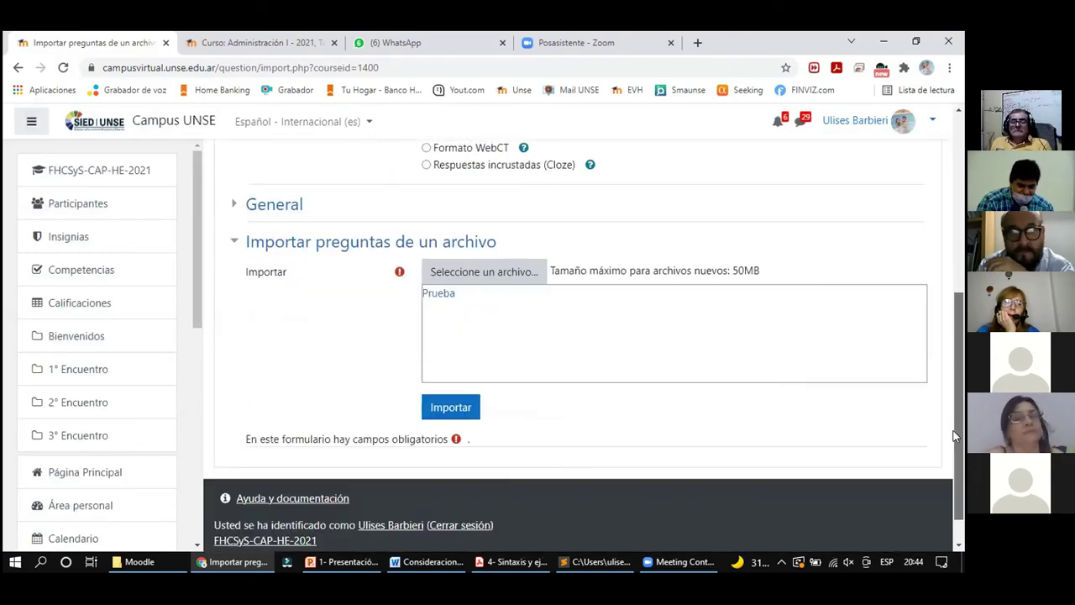
pyautogui.click(448, 408)
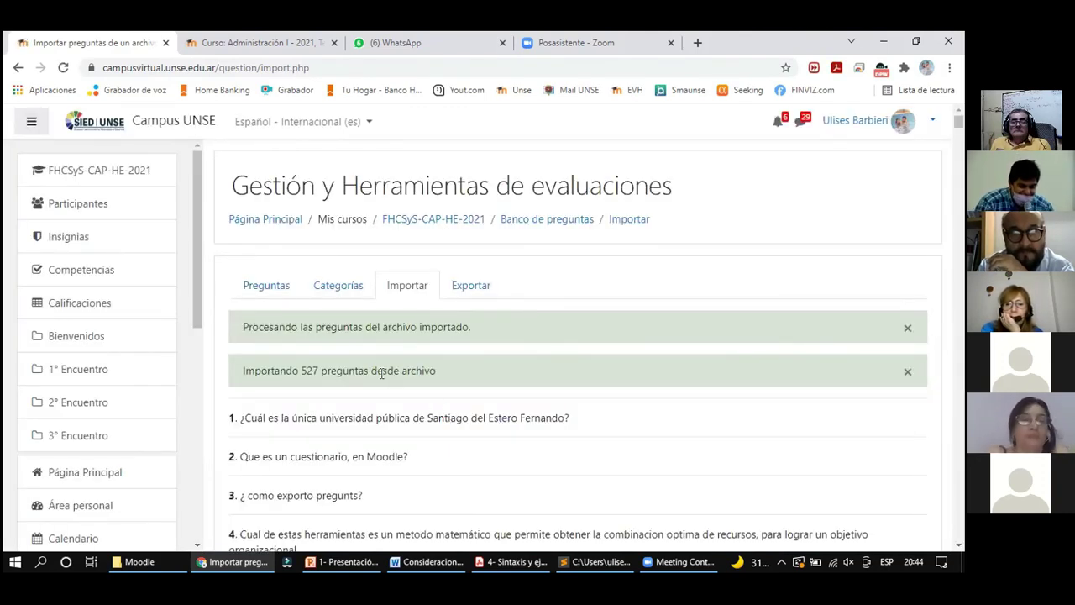
# Examine the import report and read through the first imported questions.
pyautogui.moveTo(286, 366); pyautogui.dragTo(362, 370)
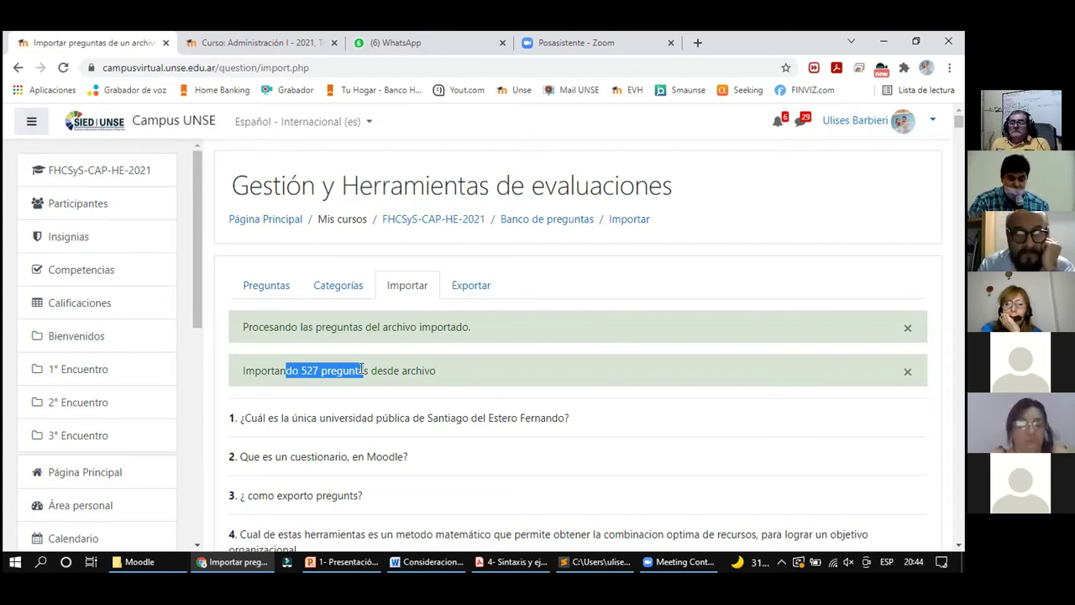
pyautogui.click(449, 382)
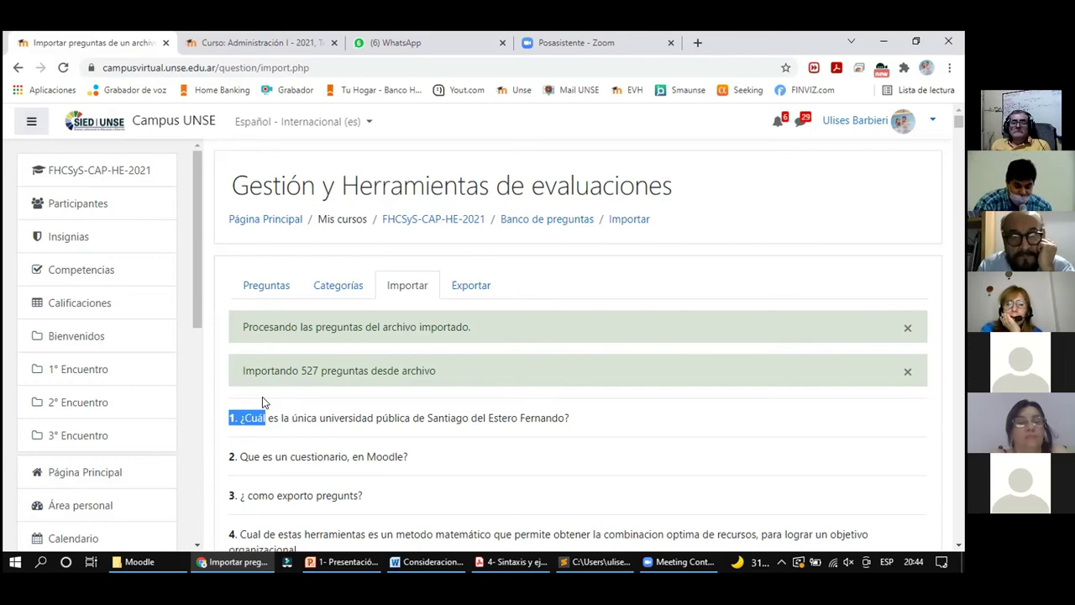
pyautogui.doubleClick(375, 370)
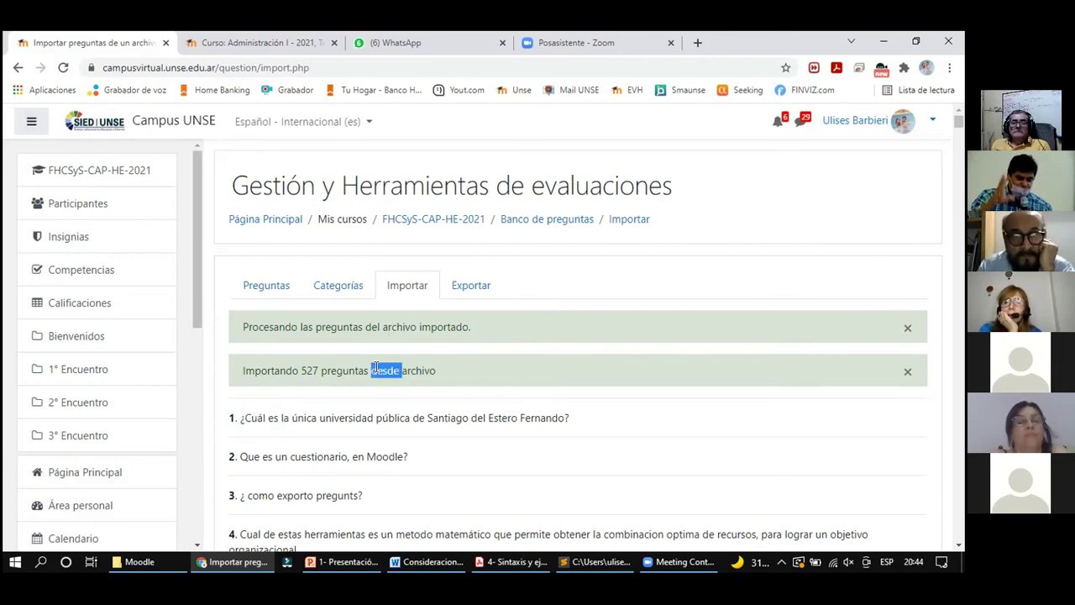
pyautogui.scroll(-1, 375, 368)
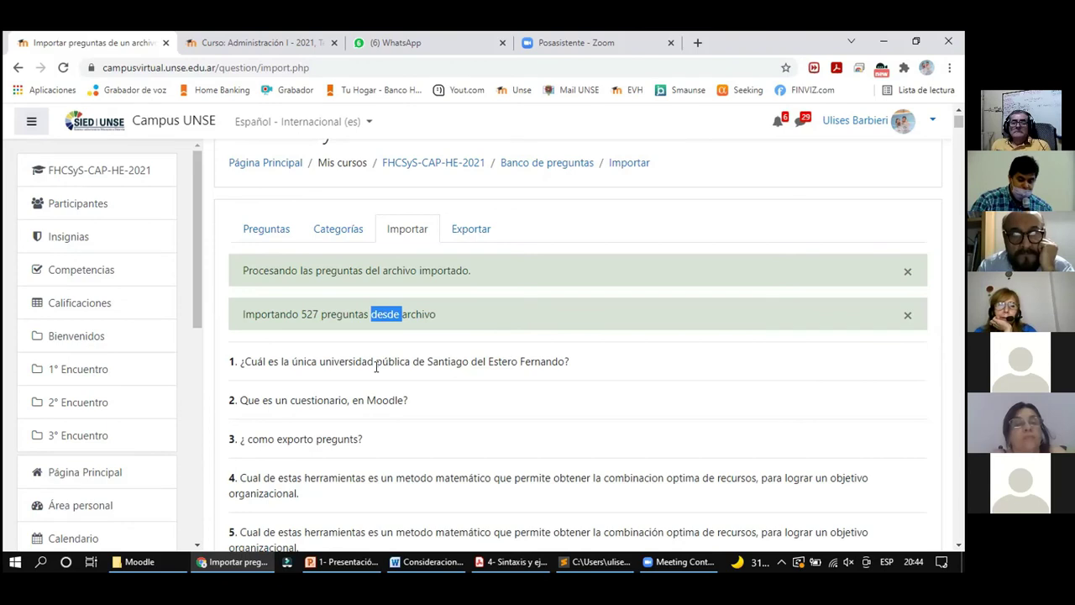
pyautogui.click(349, 400)
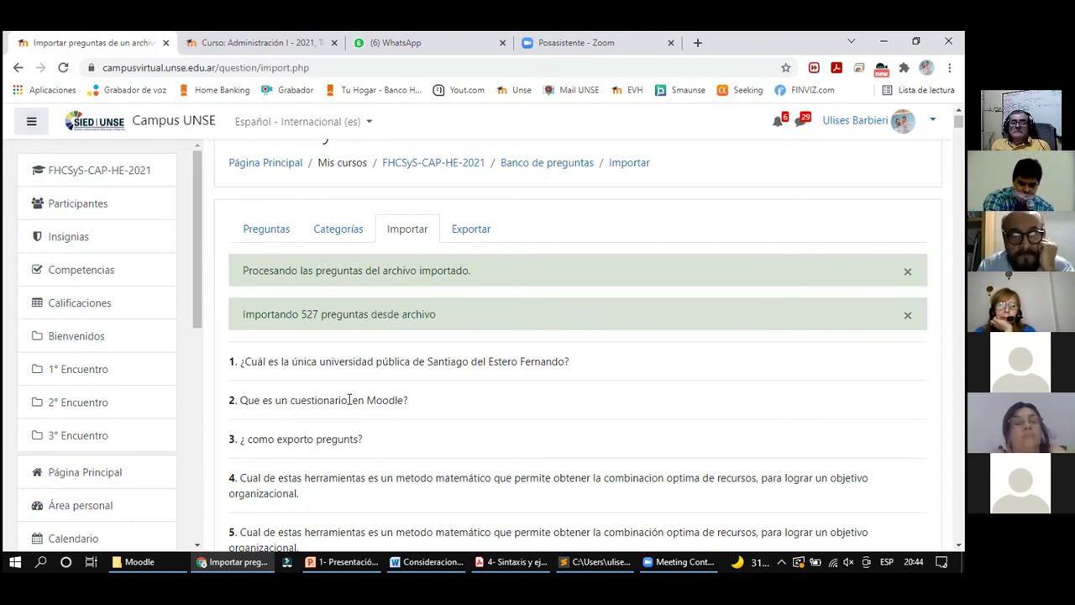
pyautogui.doubleClick(353, 400)
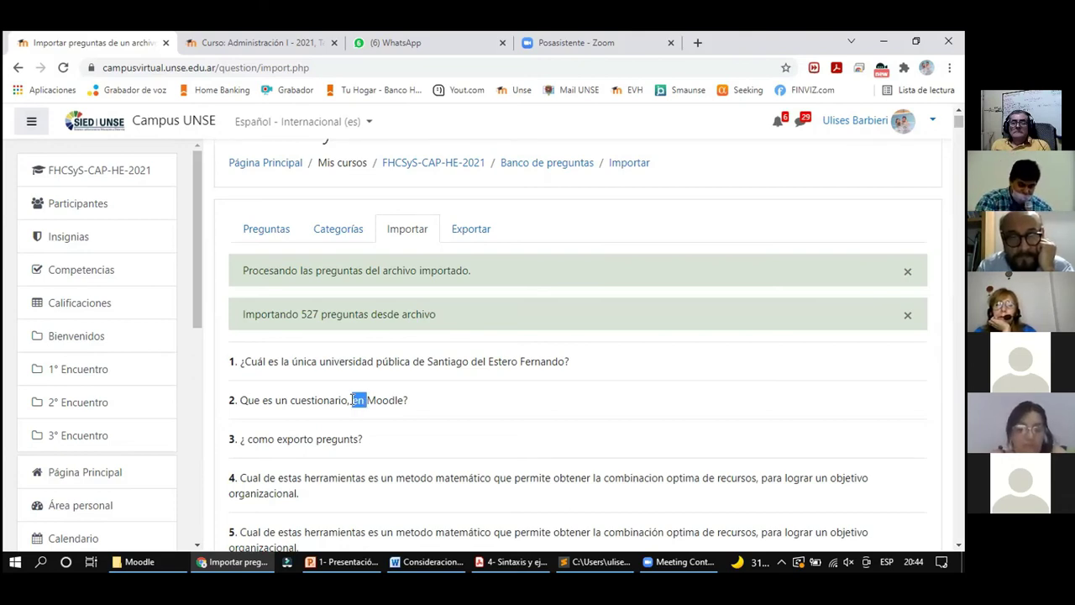
pyautogui.scroll(-1, 351, 400)
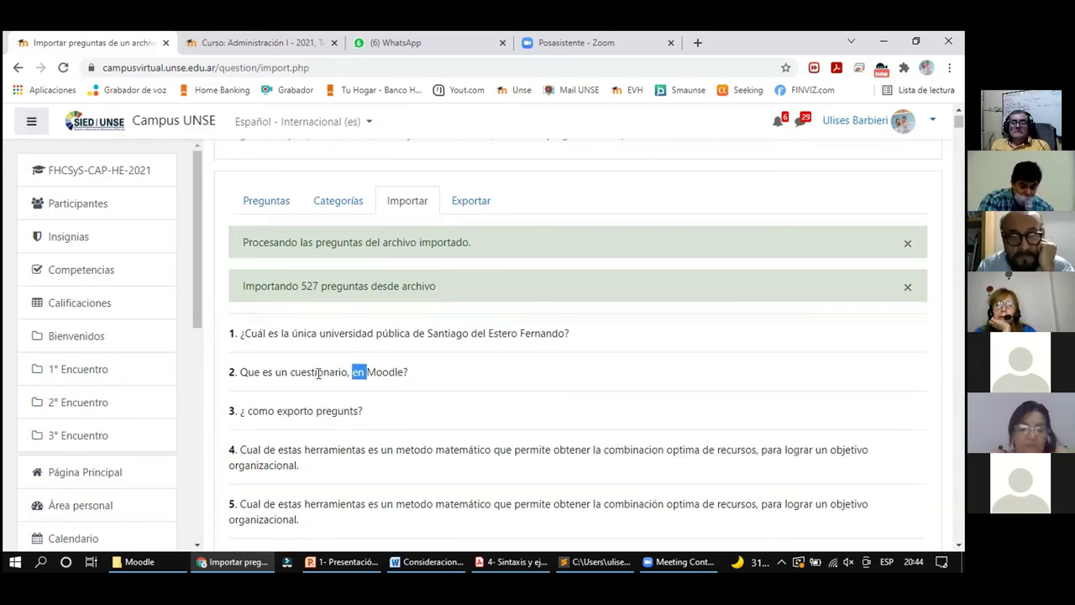
pyautogui.moveTo(273, 336); pyautogui.dragTo(366, 331)
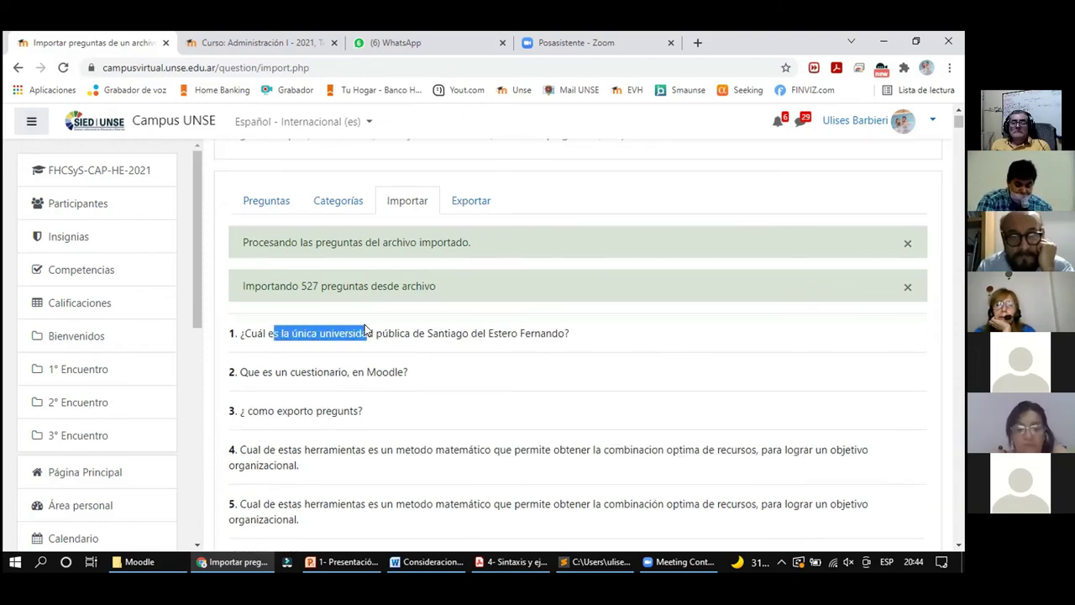
pyautogui.doubleClick(538, 334)
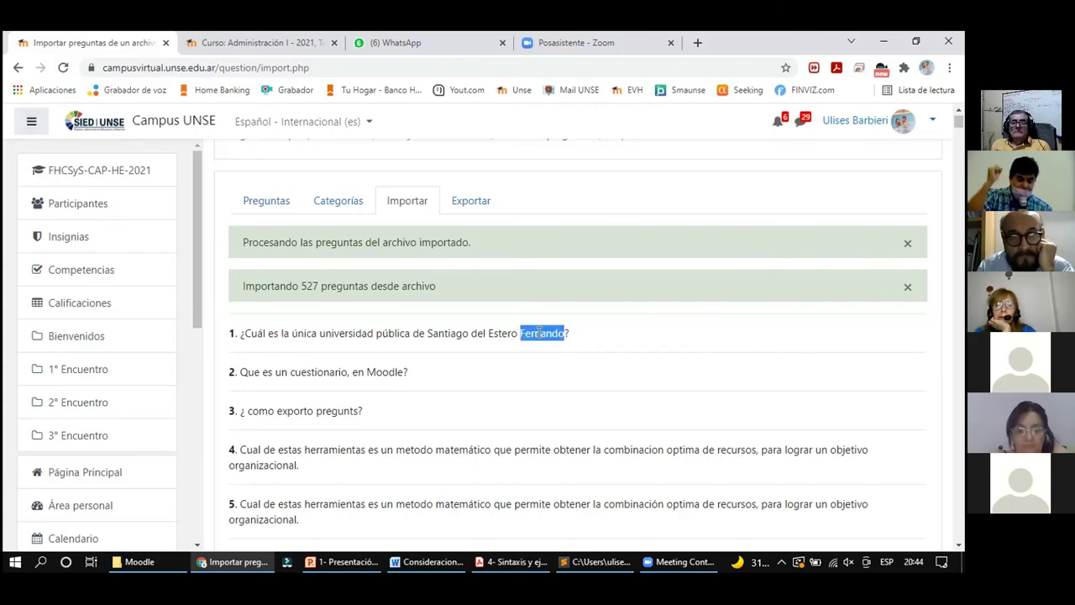
pyautogui.doubleClick(386, 363)
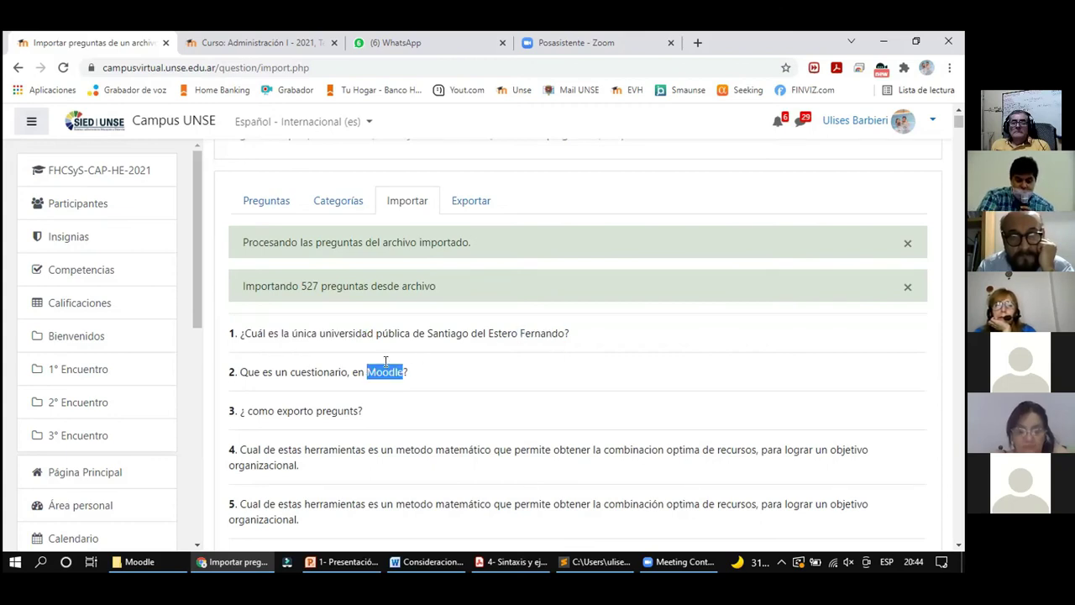
pyautogui.doubleClick(336, 409)
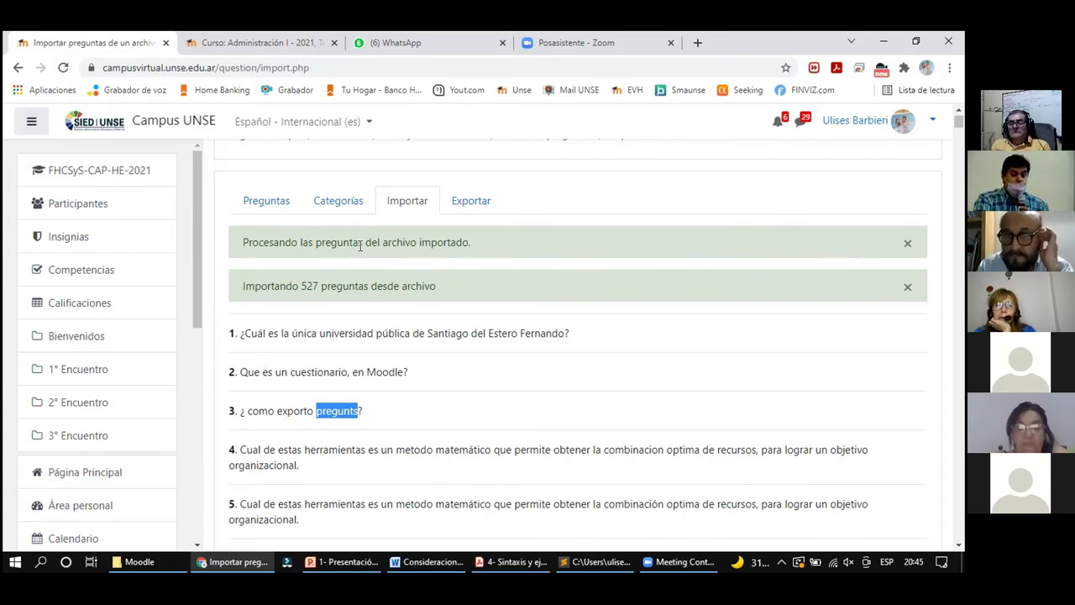
# Open the question bank's categories and review the course's categories and their question counts.
pyautogui.click(340, 210)
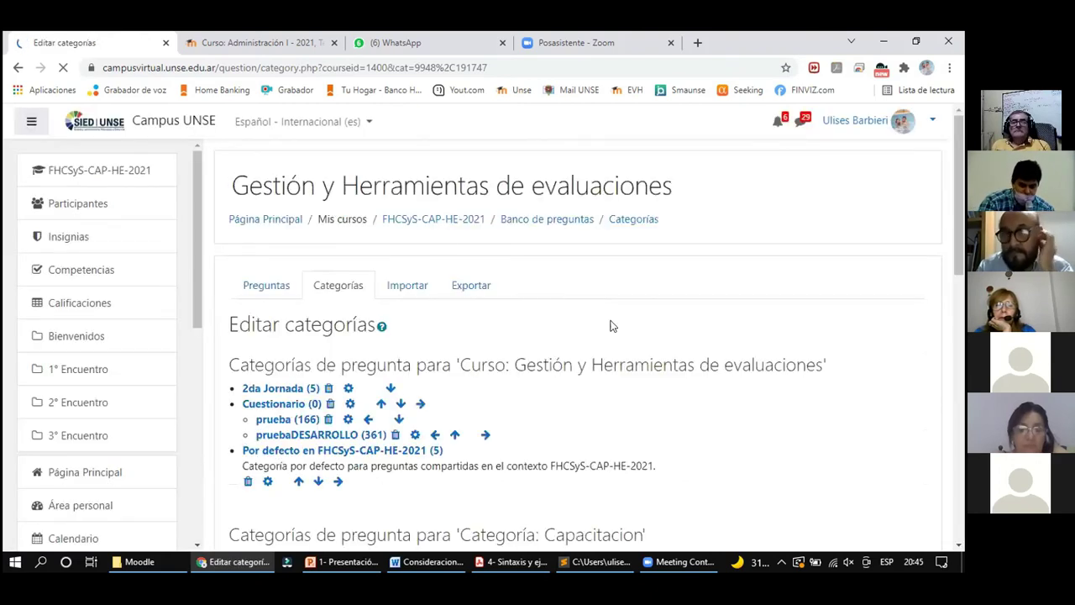
pyautogui.scroll(-1, 716, 367)
pyautogui.scroll(-1, 716, 367)
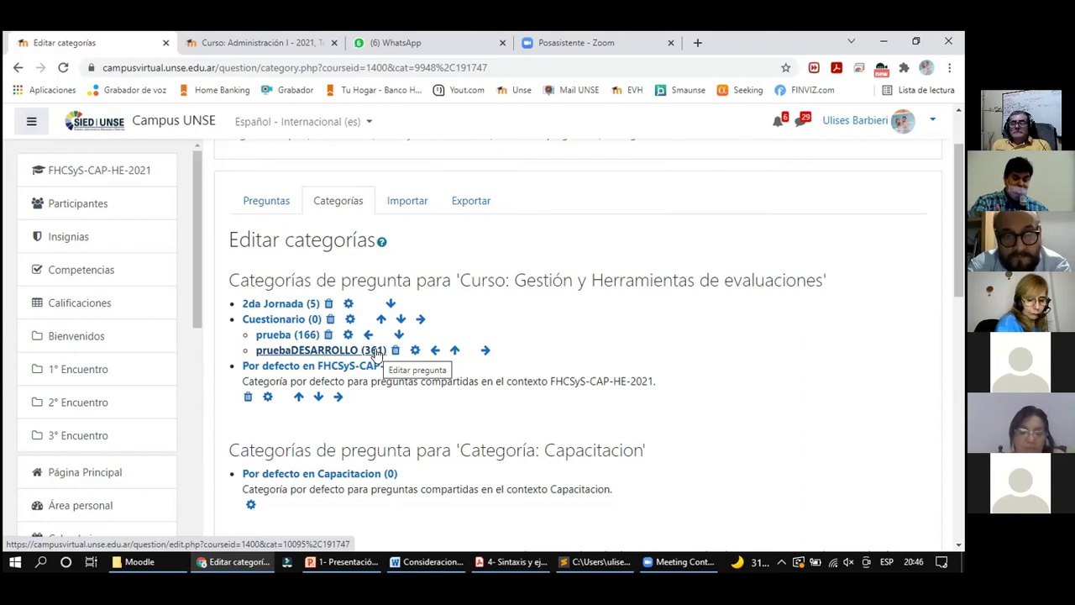
pyautogui.scroll(1, 387, 336)
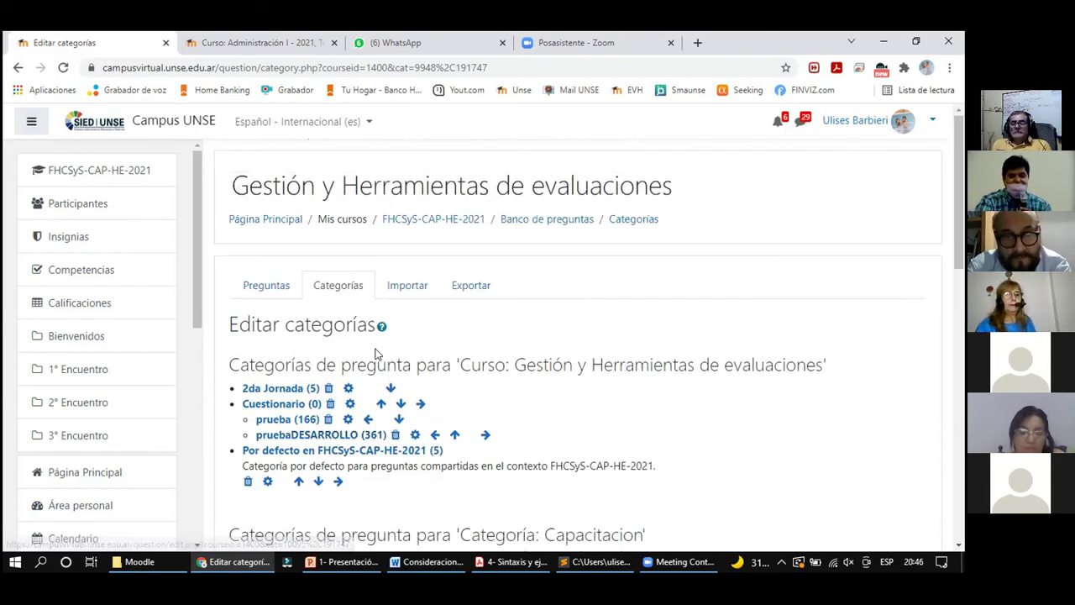
# Return to the FHCSyS-CAP-HE-2021 course page and turn editing on.
pyautogui.click(445, 219)
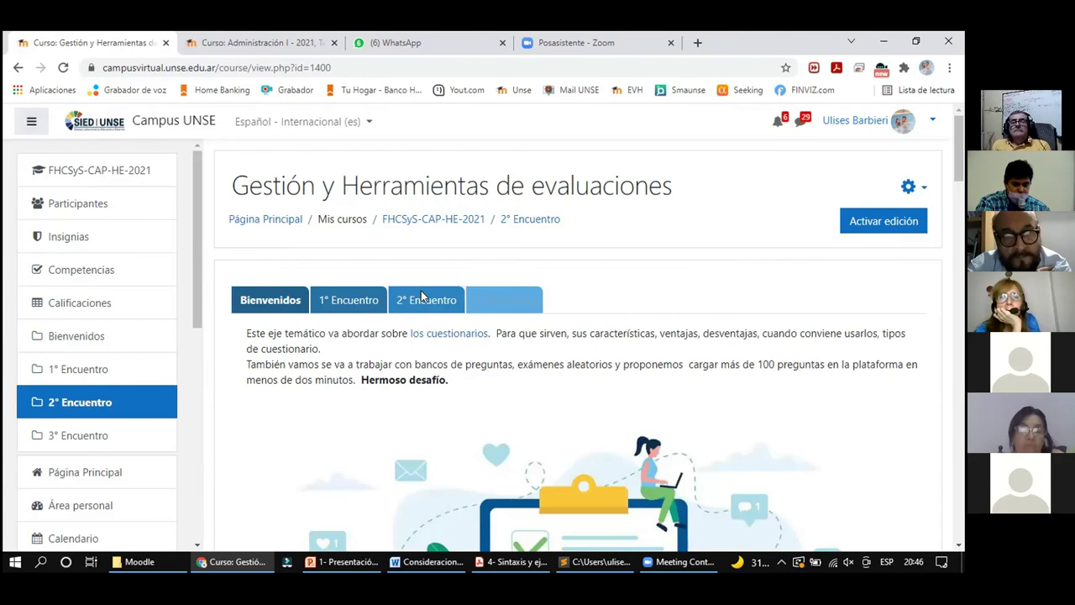
pyautogui.scroll(-12, 421, 303)
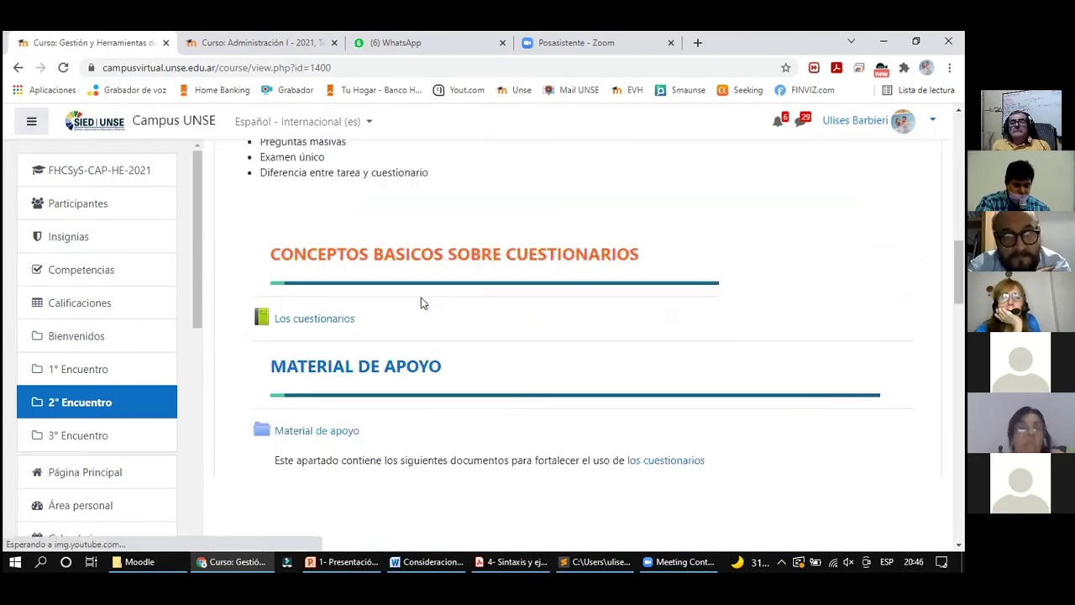
pyautogui.scroll(15, 421, 303)
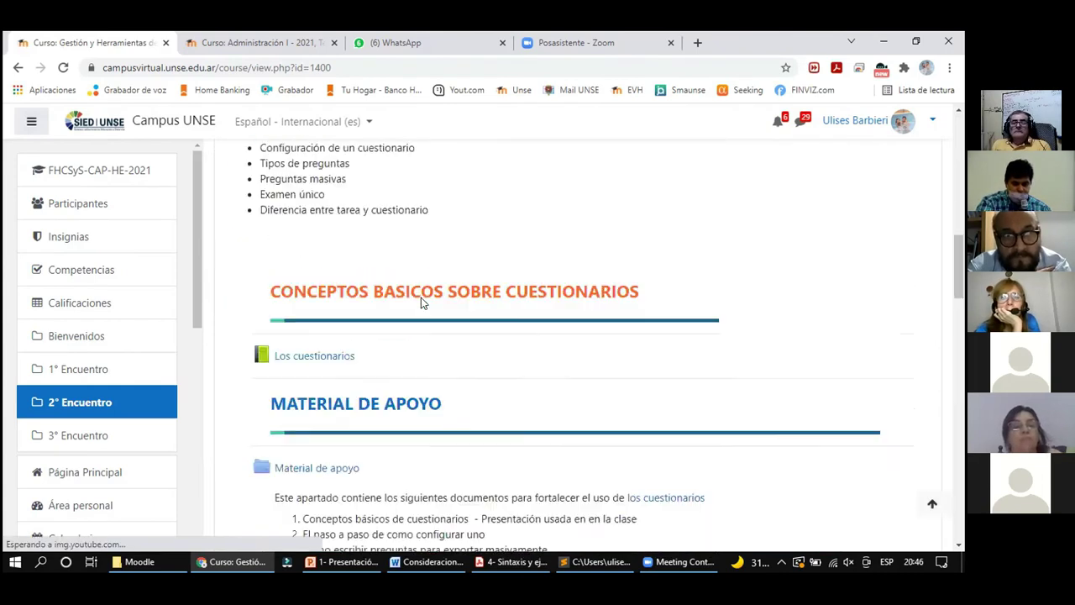
pyautogui.click(876, 232)
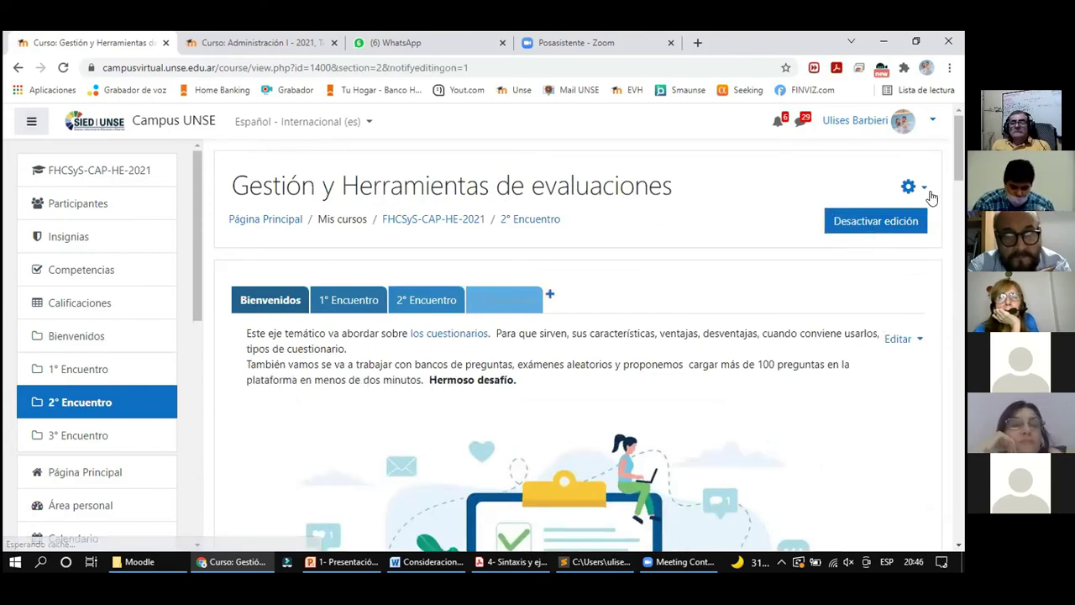
# Add a Cuestionario activity at the end of the 2° Encuentro section, named "Parcial en Vivo" with the description "asdasd".
pyautogui.moveTo(962, 172); pyautogui.dragTo(964, 546)
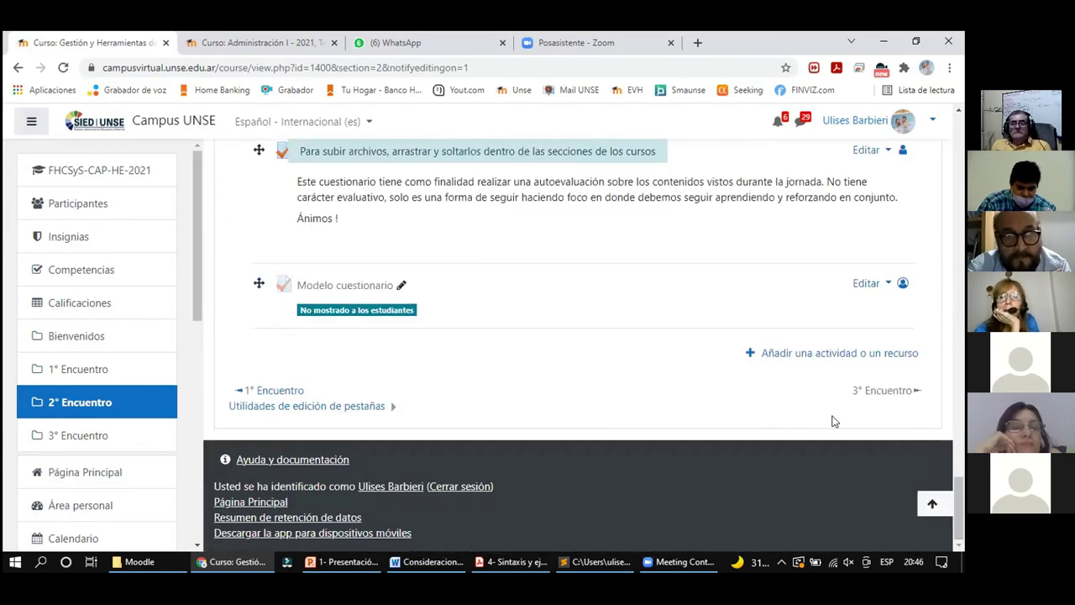
pyautogui.click(830, 358)
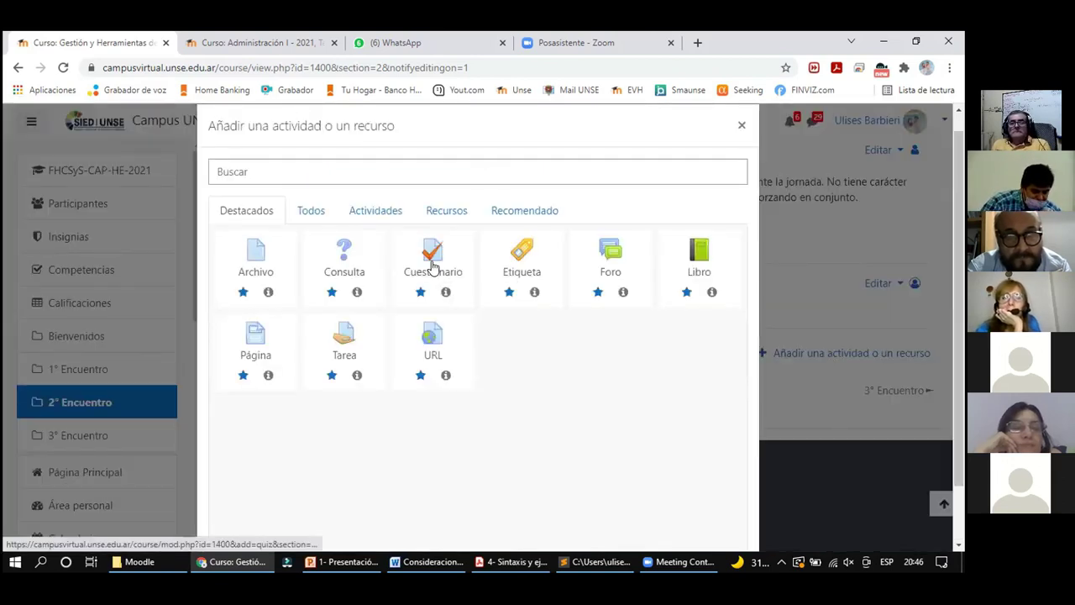
pyautogui.click(432, 267)
pyautogui.click(438, 361)
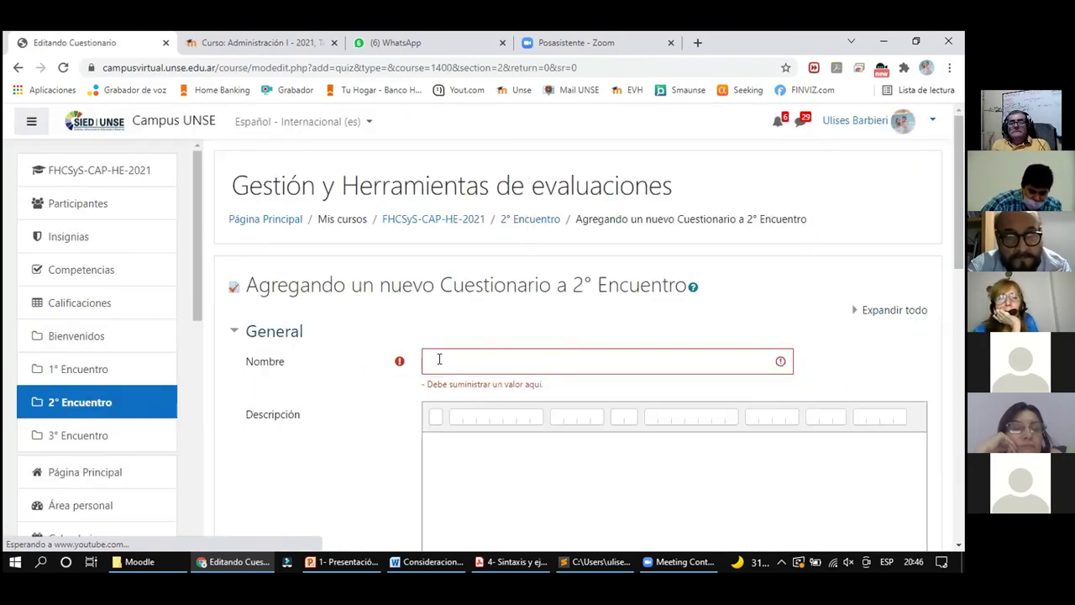
pyautogui.write('Pa')
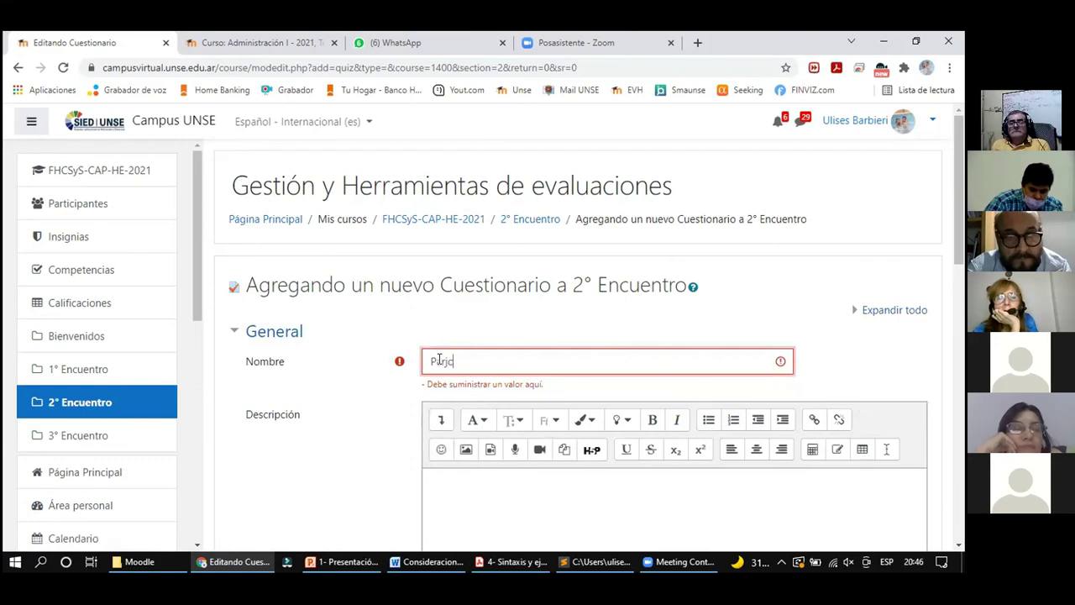
pyautogui.write('rcial en Vivo')
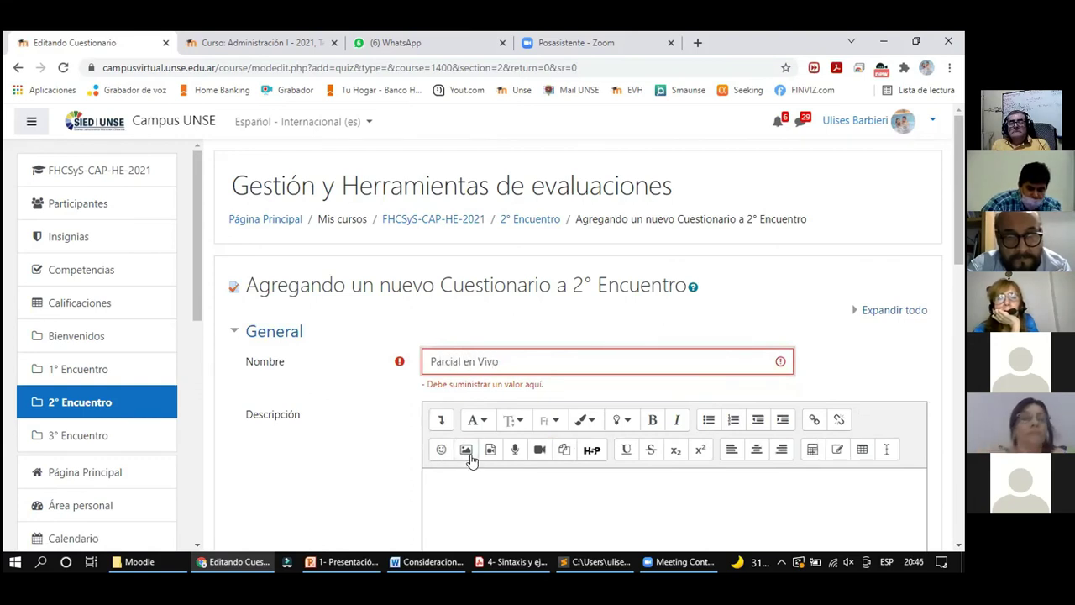
pyautogui.click(471, 492)
pyautogui.write('asdasd')
# Check the new quiz's question behaviour settings, then save the quiz and display it.
pyautogui.moveTo(956, 161); pyautogui.dragTo(947, 333)
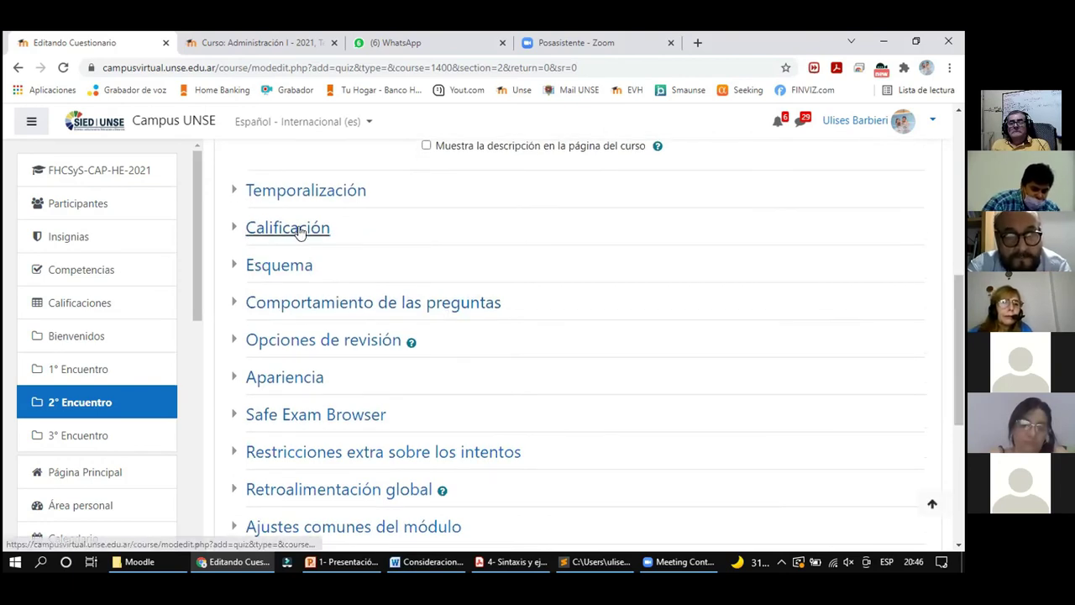
pyautogui.click(355, 304)
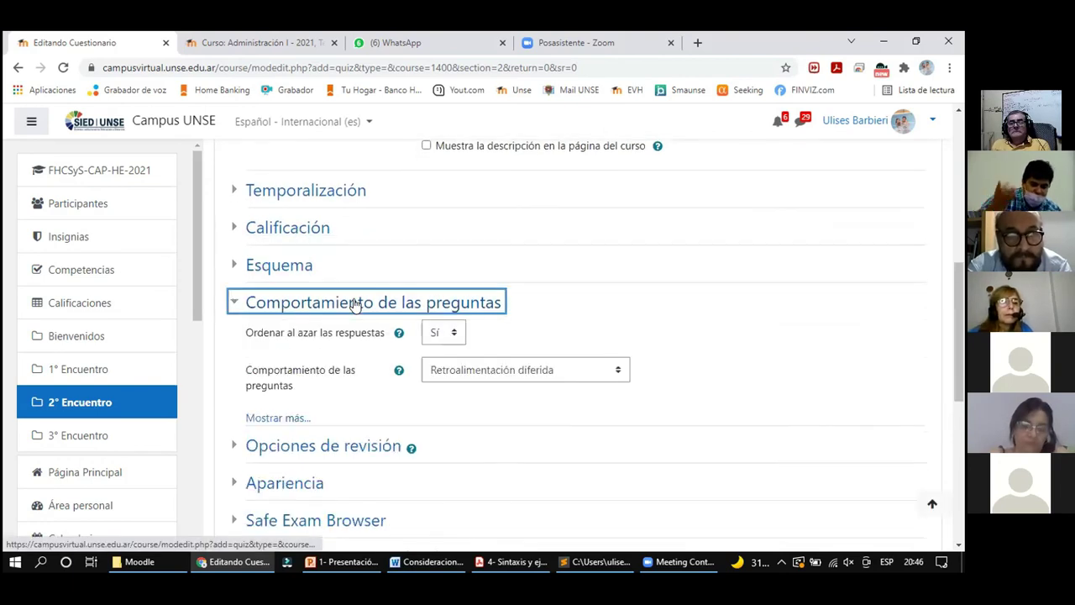
pyautogui.click(356, 304)
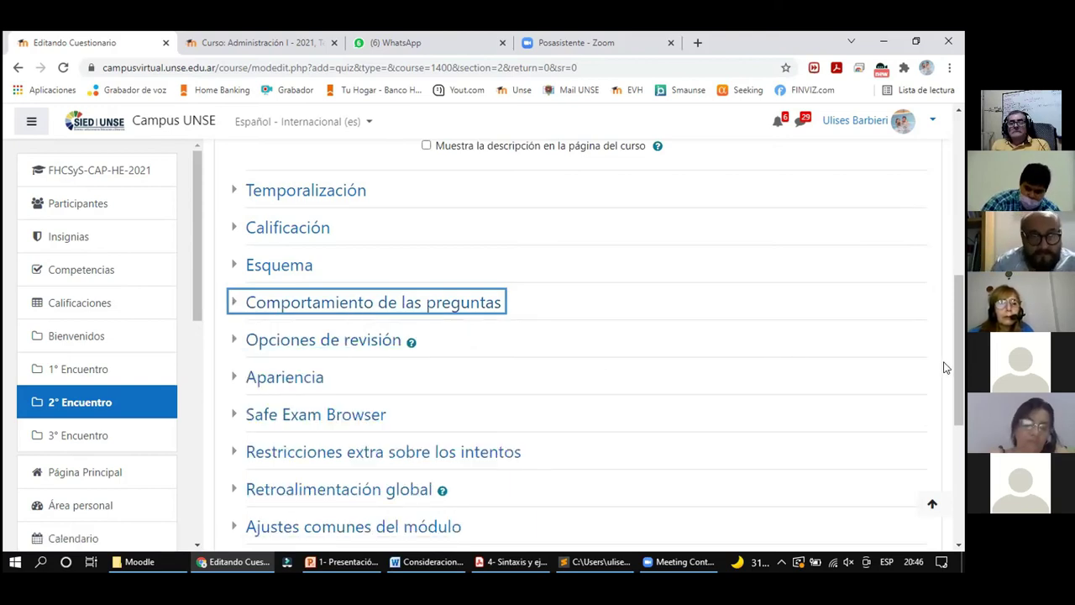
pyautogui.scroll(-4, 957, 388)
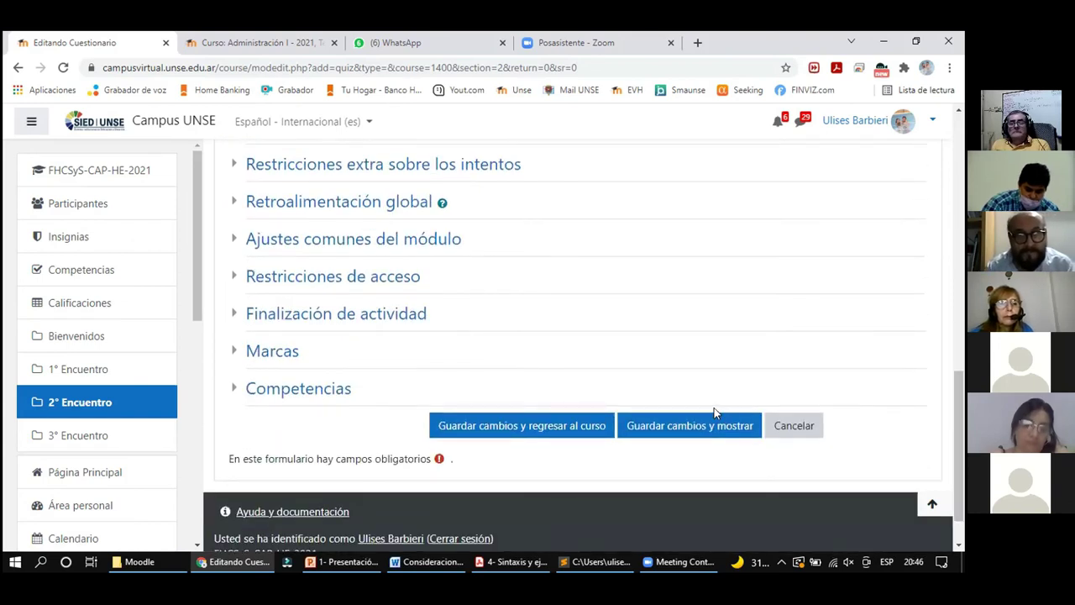
pyautogui.click(700, 430)
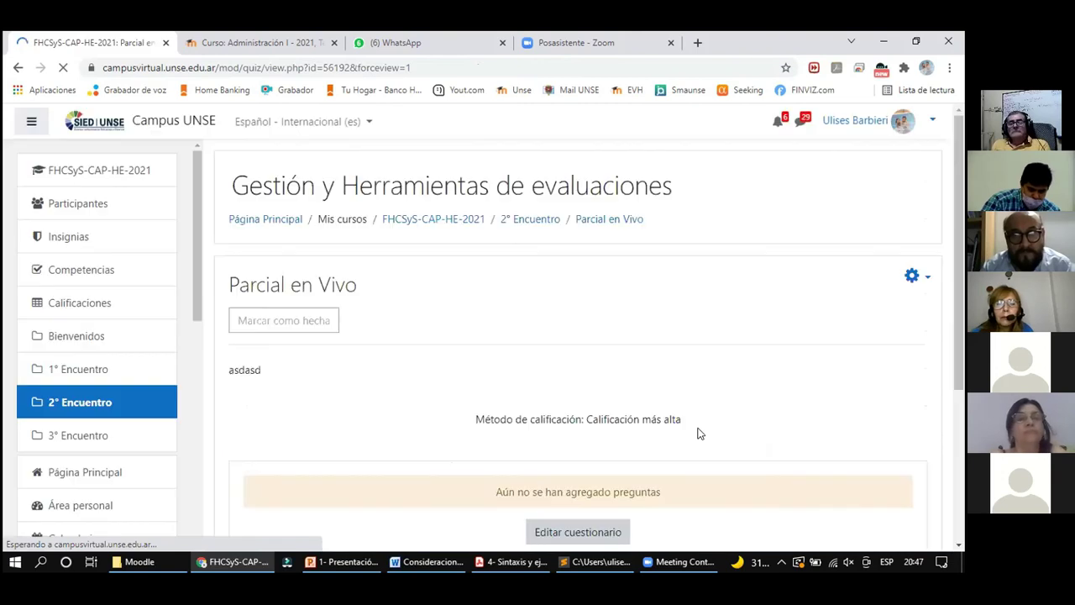
# Open the question editing page of the Parcial en Vivo quiz.
pyautogui.scroll(-1, 759, 367)
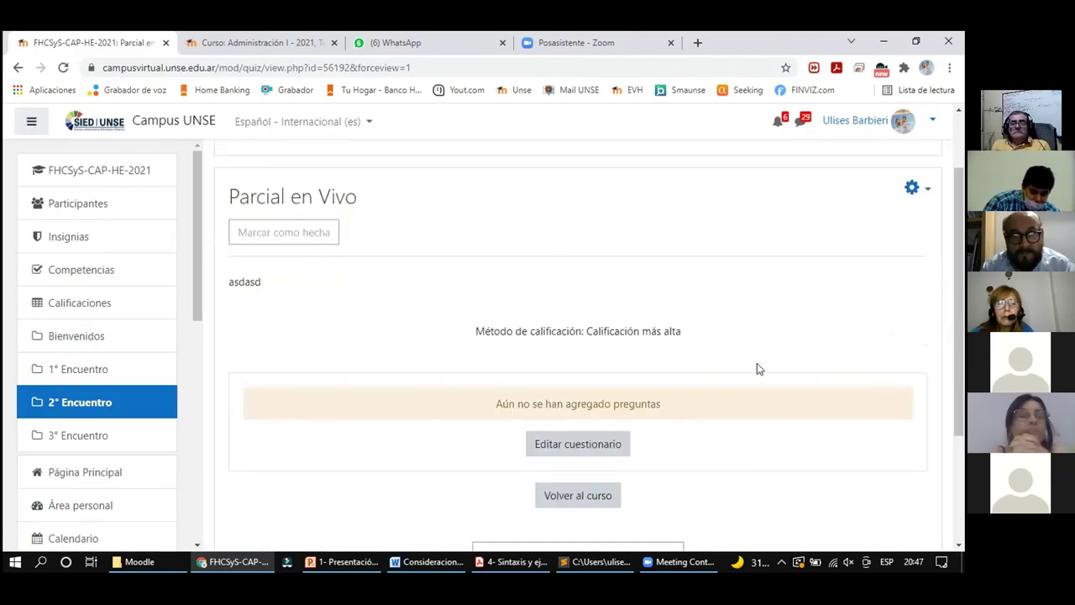
pyautogui.moveTo(565, 404); pyautogui.dragTo(646, 402)
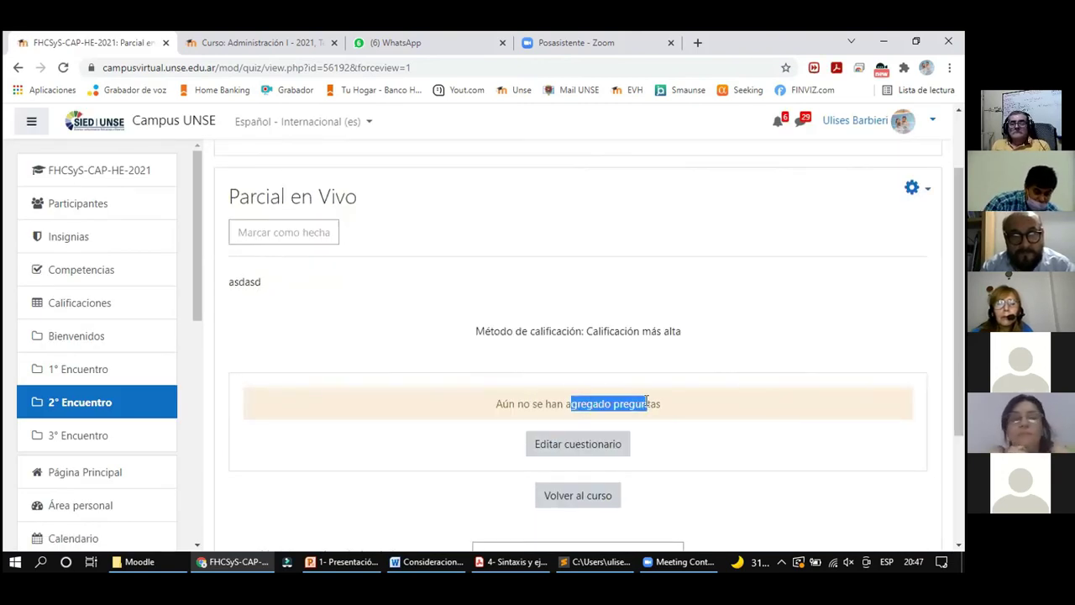
pyautogui.click(598, 452)
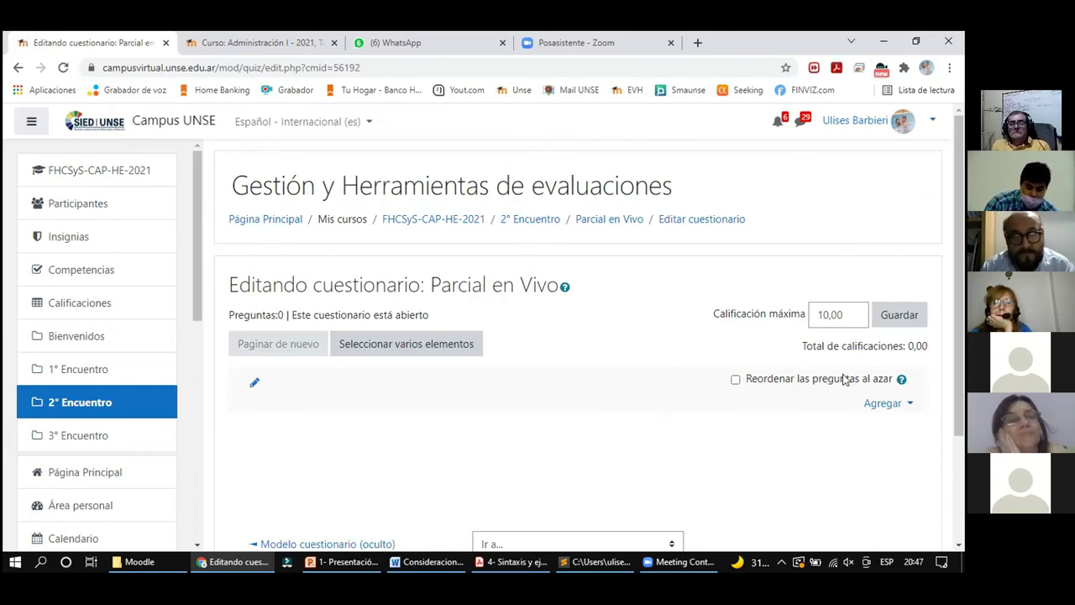
# Add 13 random questions from the existing category "prueba" to the quiz.
pyautogui.click(880, 404)
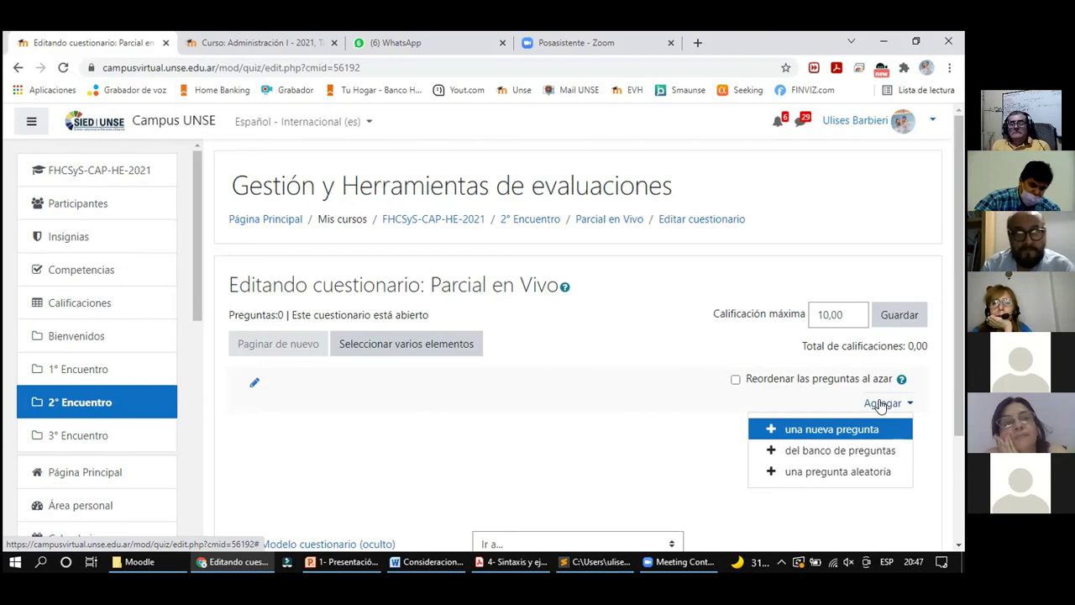
pyautogui.click(851, 471)
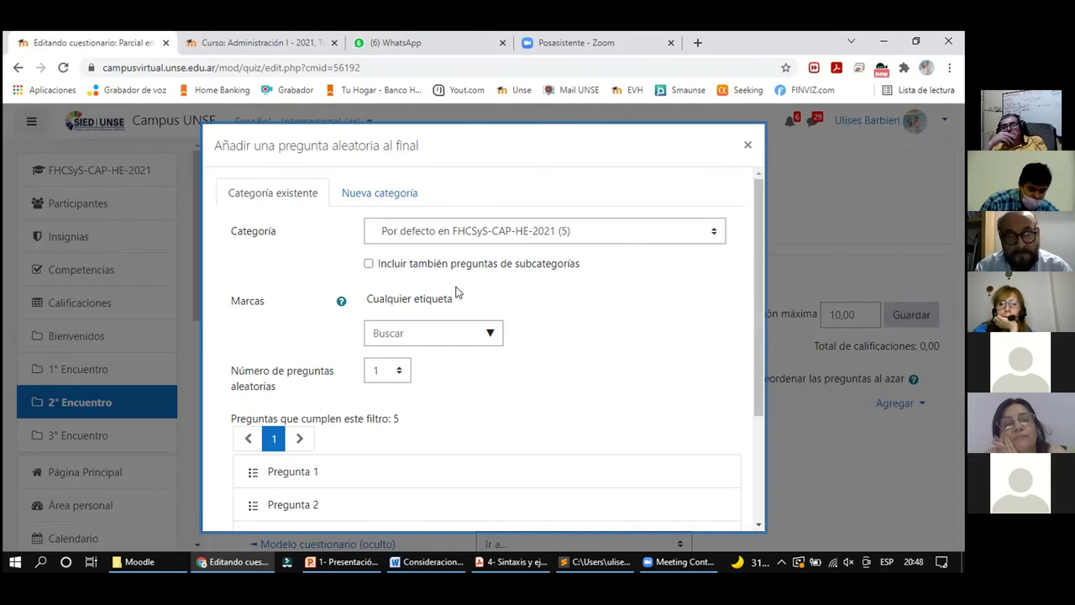
pyautogui.click(565, 234)
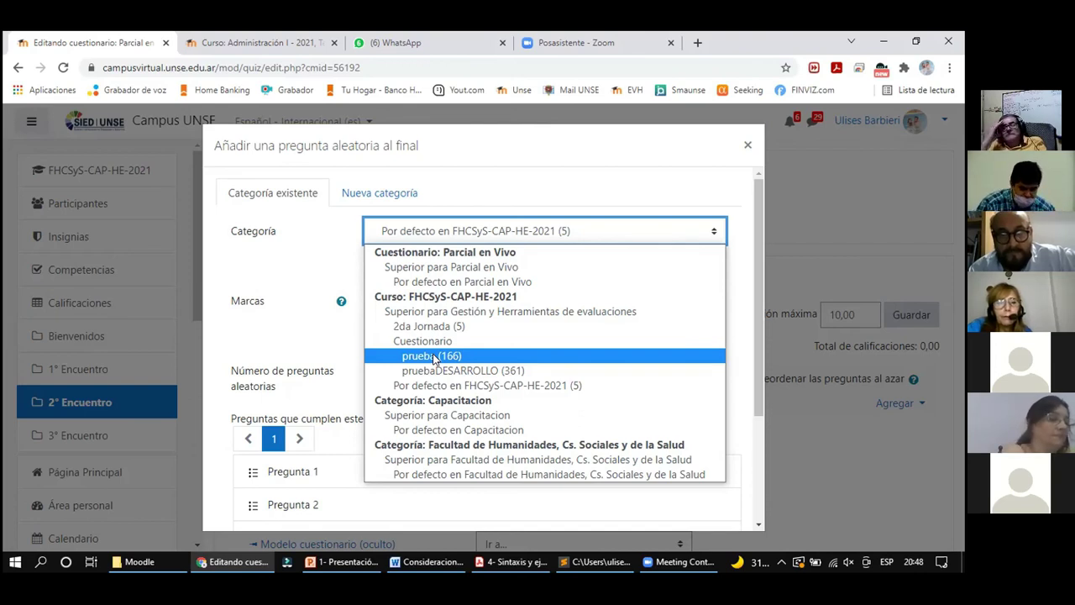
pyautogui.click(435, 356)
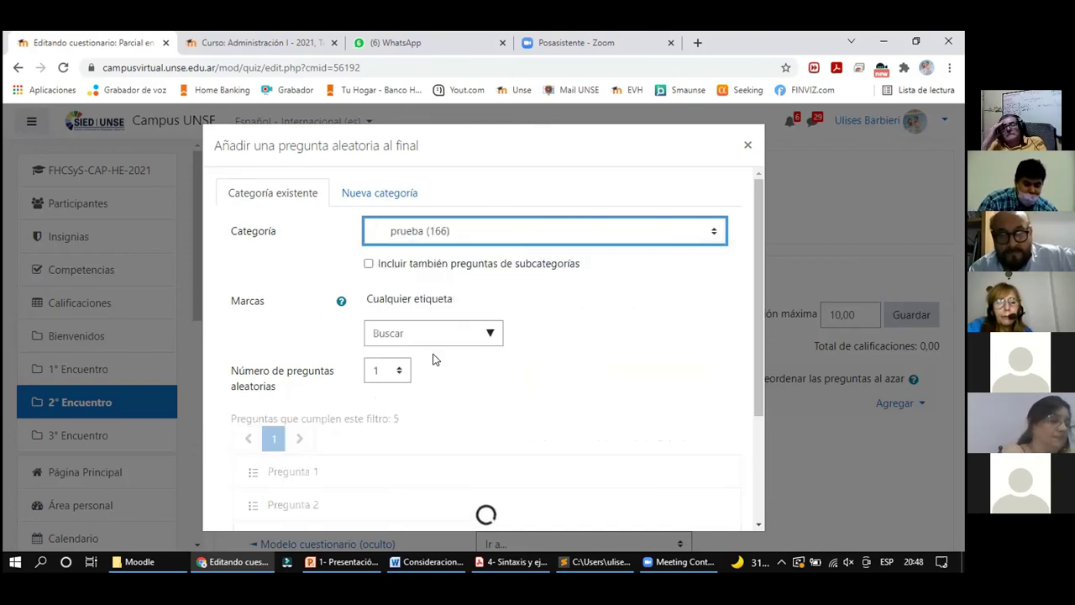
pyautogui.click(381, 373)
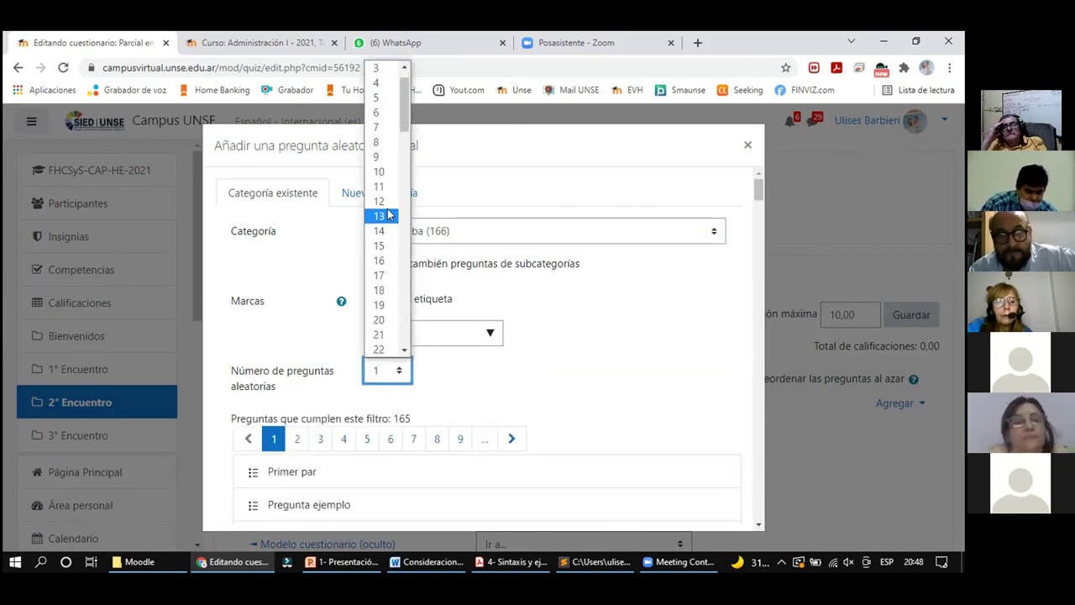
pyautogui.click(389, 216)
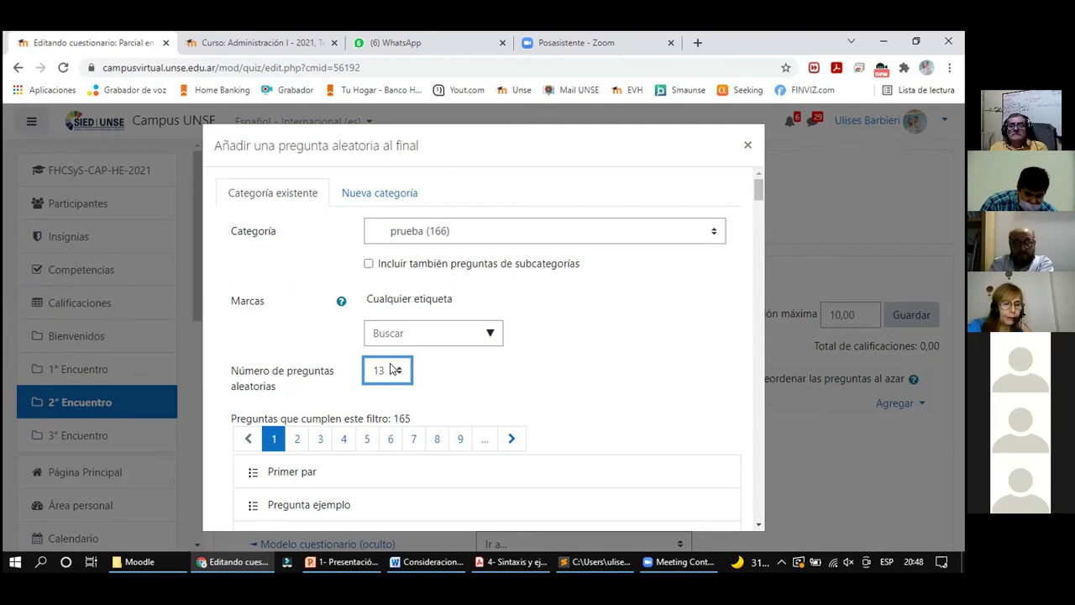
pyautogui.moveTo(760, 191); pyautogui.dragTo(749, 514)
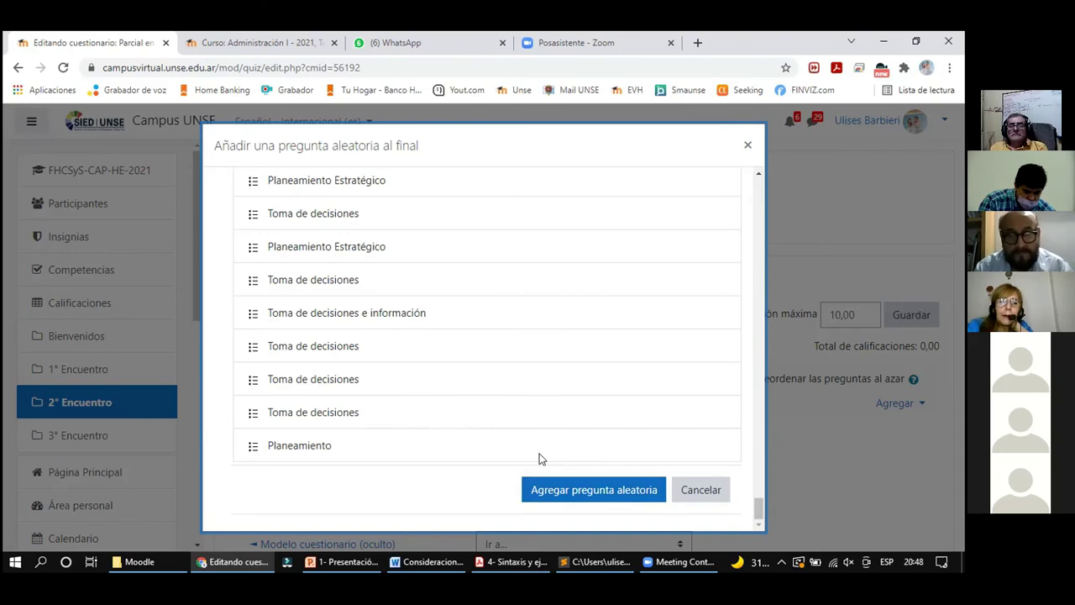
pyautogui.click(554, 476)
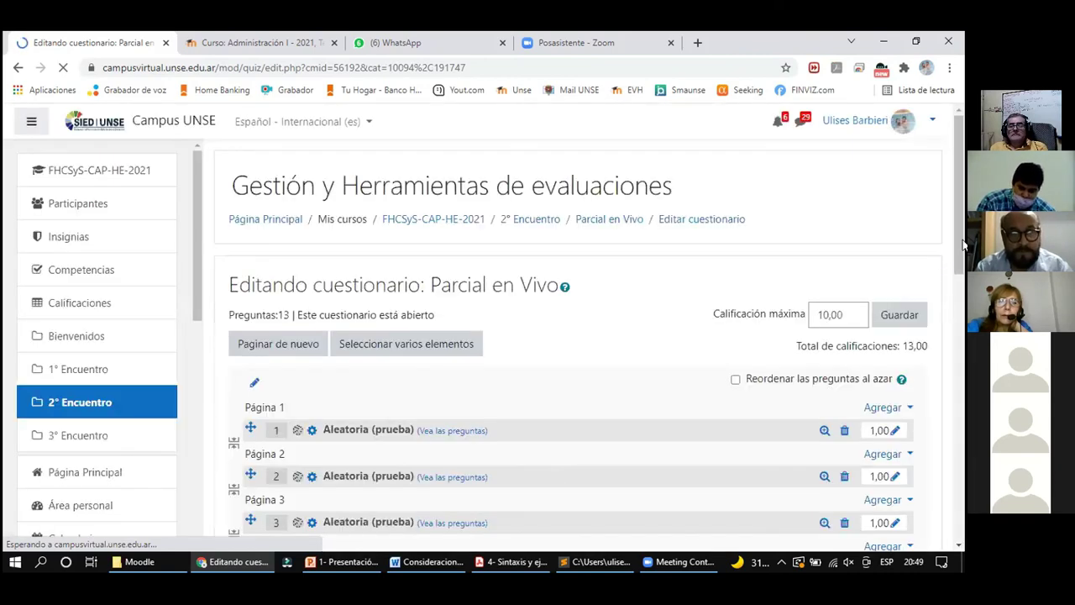
# Look over the added random questions and enable random reordering of the quiz's questions.
pyautogui.moveTo(951, 374); pyautogui.dragTo(949, 444)
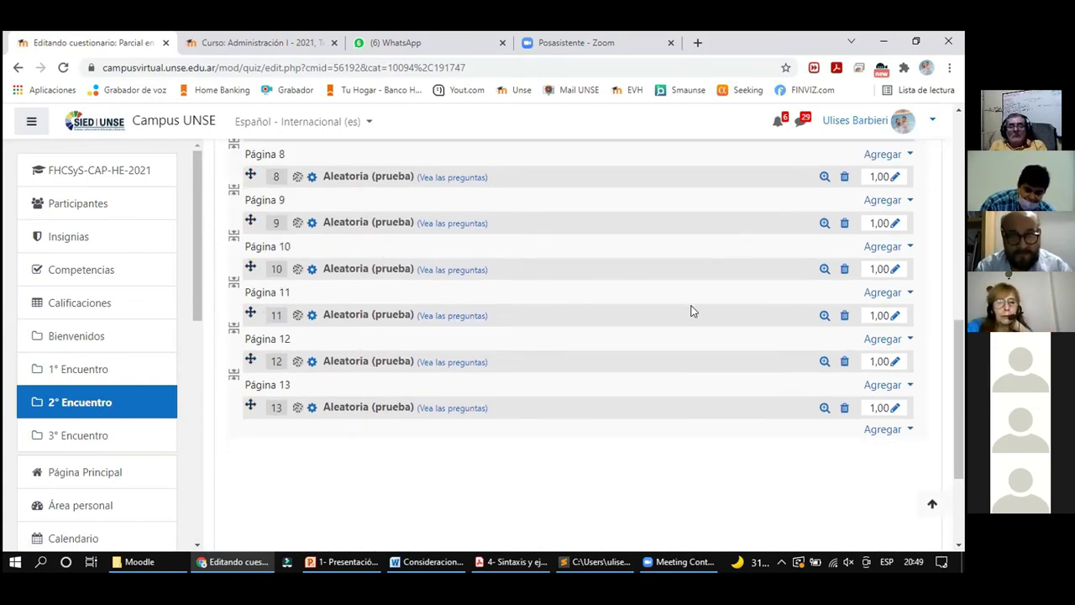
pyautogui.moveTo(961, 401); pyautogui.dragTo(964, 252)
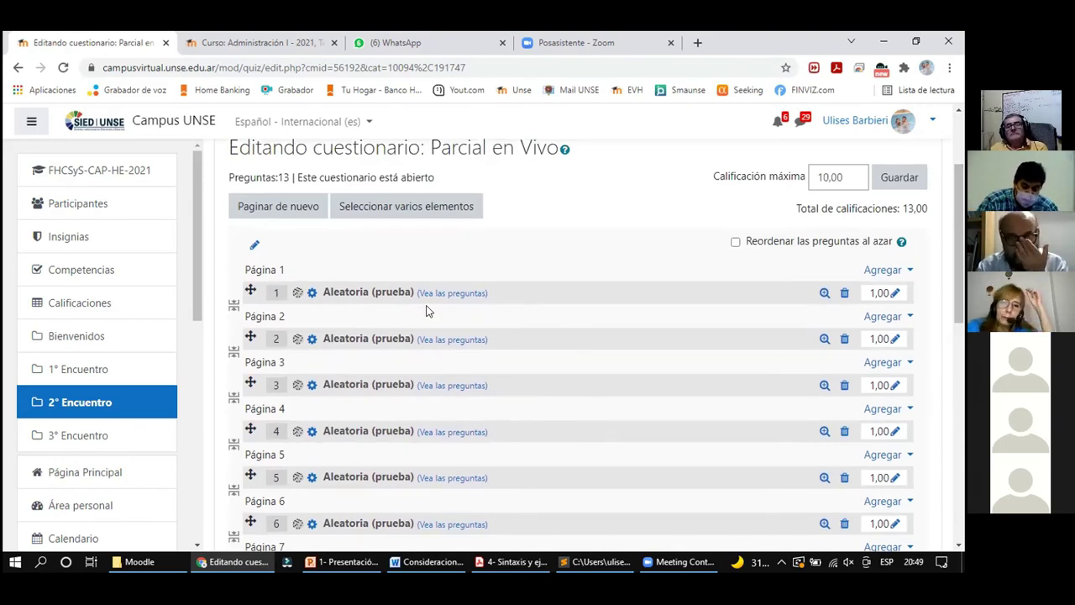
pyautogui.click(735, 243)
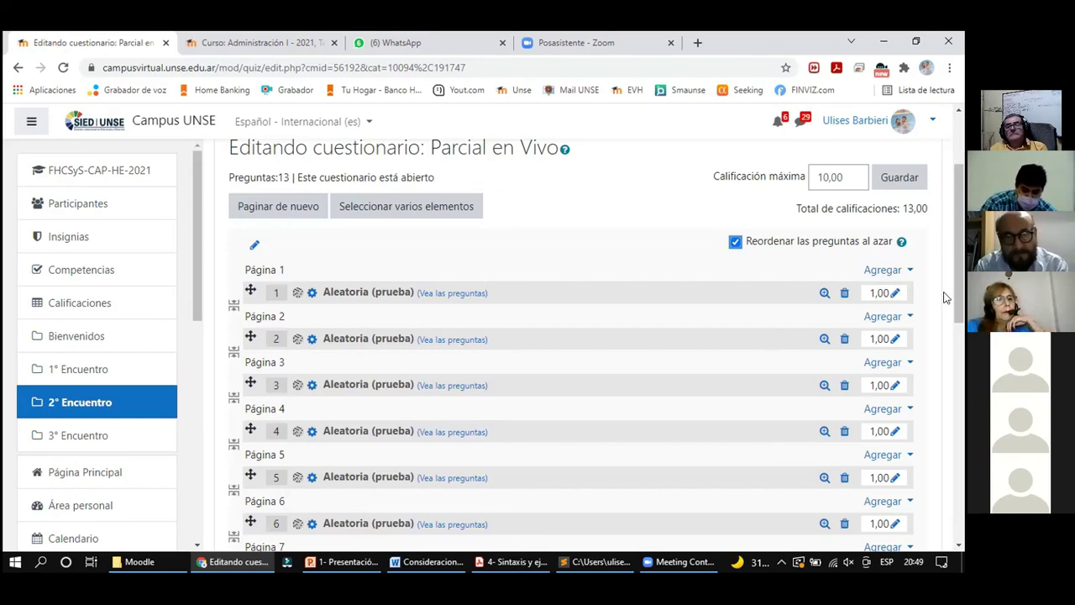
# Add 2 random questions from the existing category "pruebaDESARROLLO" at the end of the quiz.
pyautogui.moveTo(957, 289); pyautogui.dragTo(942, 460)
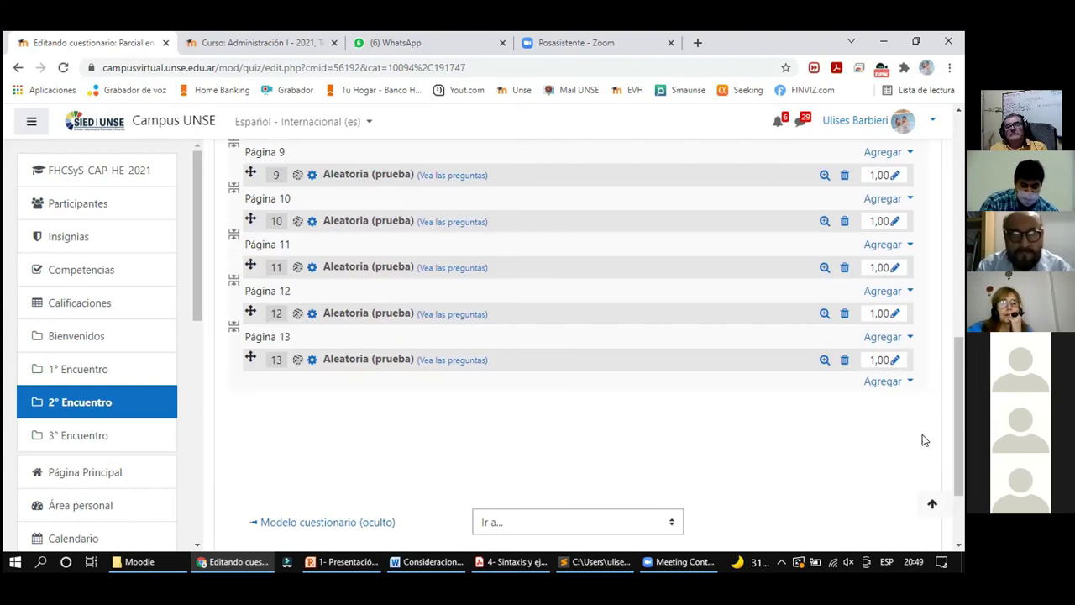
pyautogui.click(884, 383)
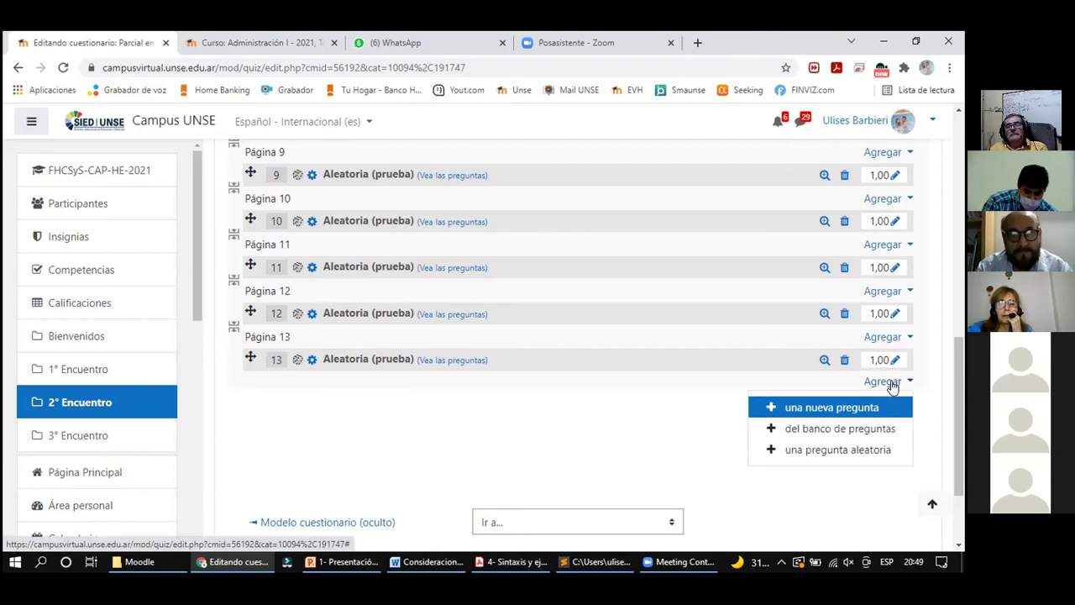
pyautogui.click(850, 453)
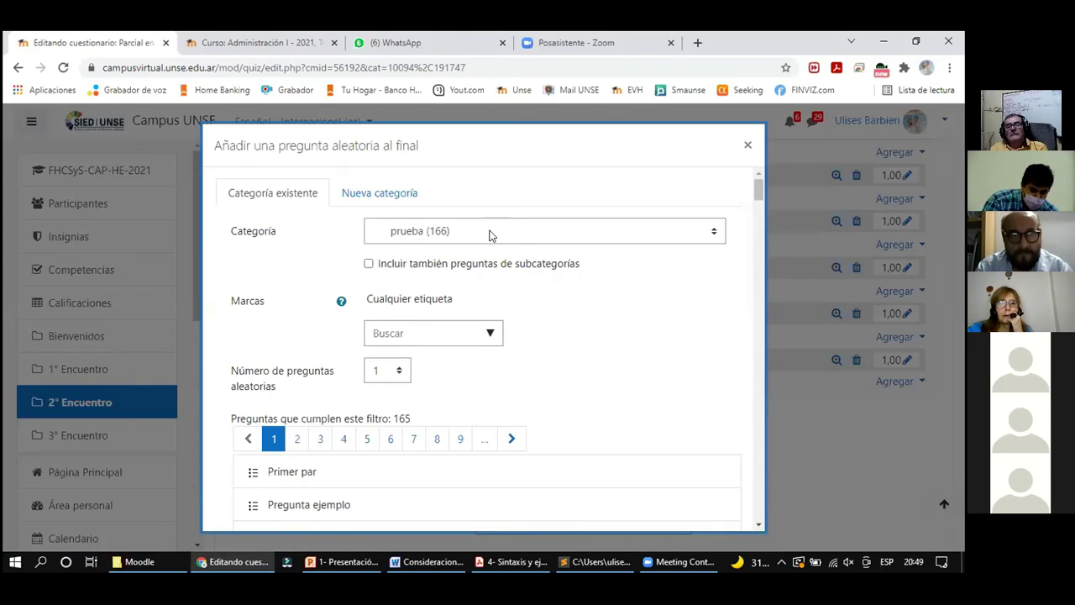
pyautogui.click(491, 235)
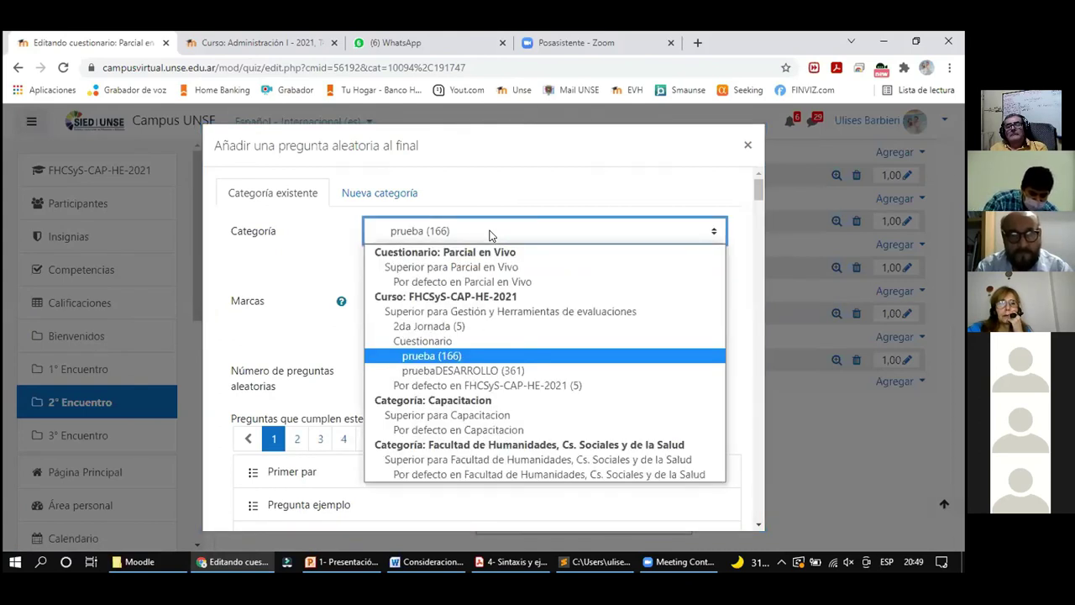
pyautogui.click(468, 371)
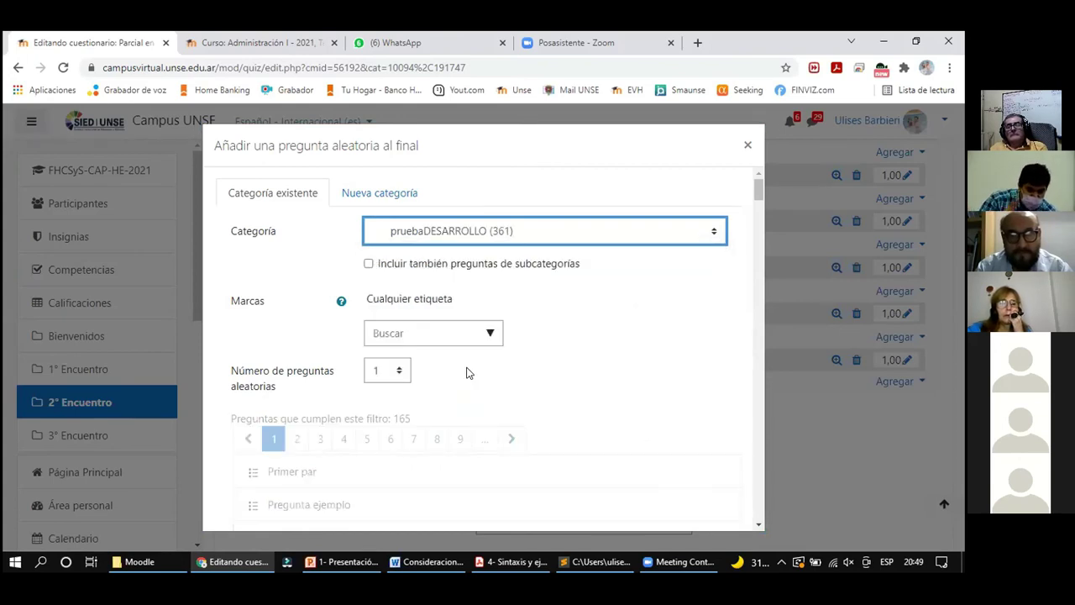
pyautogui.click(399, 373)
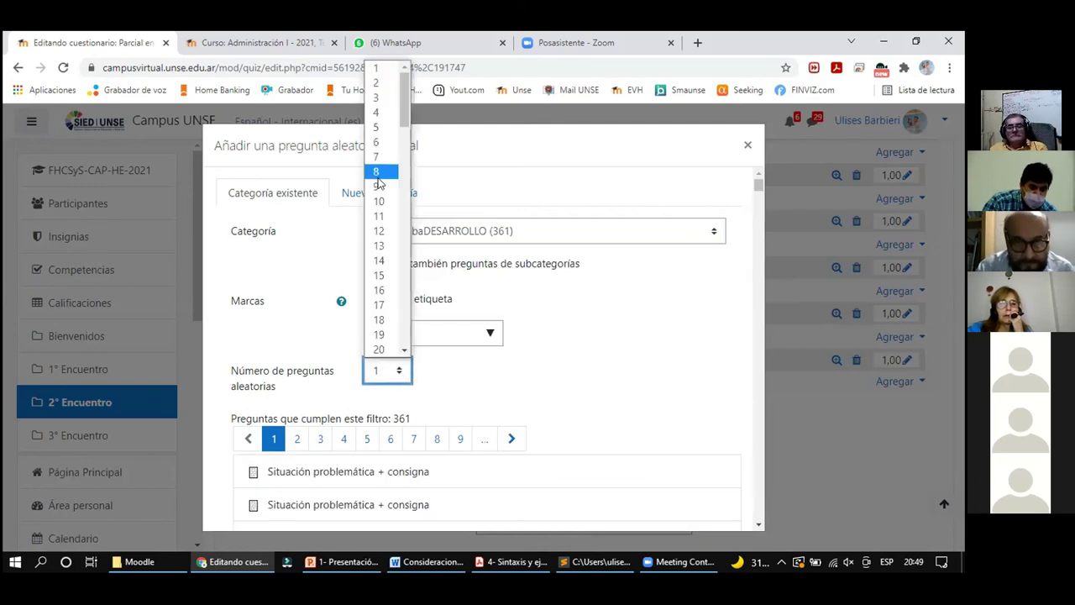
pyautogui.click(374, 83)
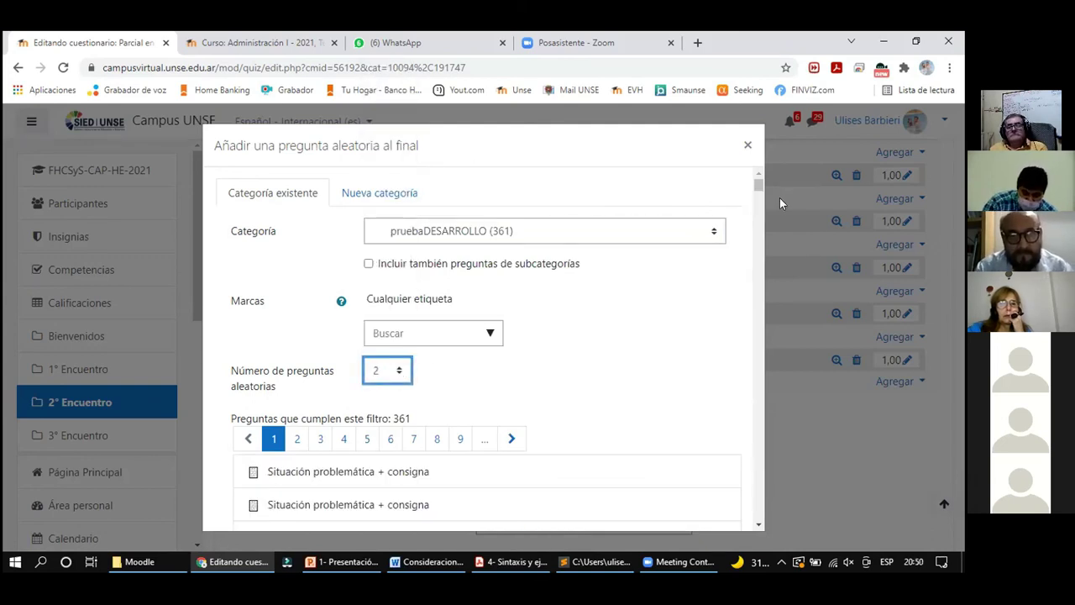
pyautogui.scroll(-10, 760, 336)
pyautogui.scroll(-5, 750, 477)
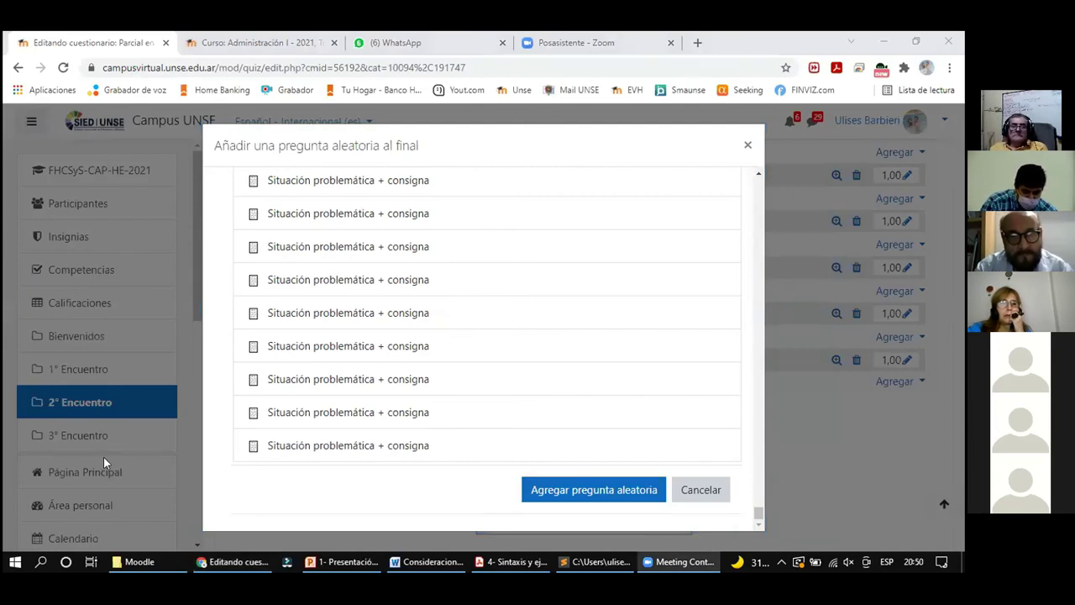
pyautogui.click(647, 490)
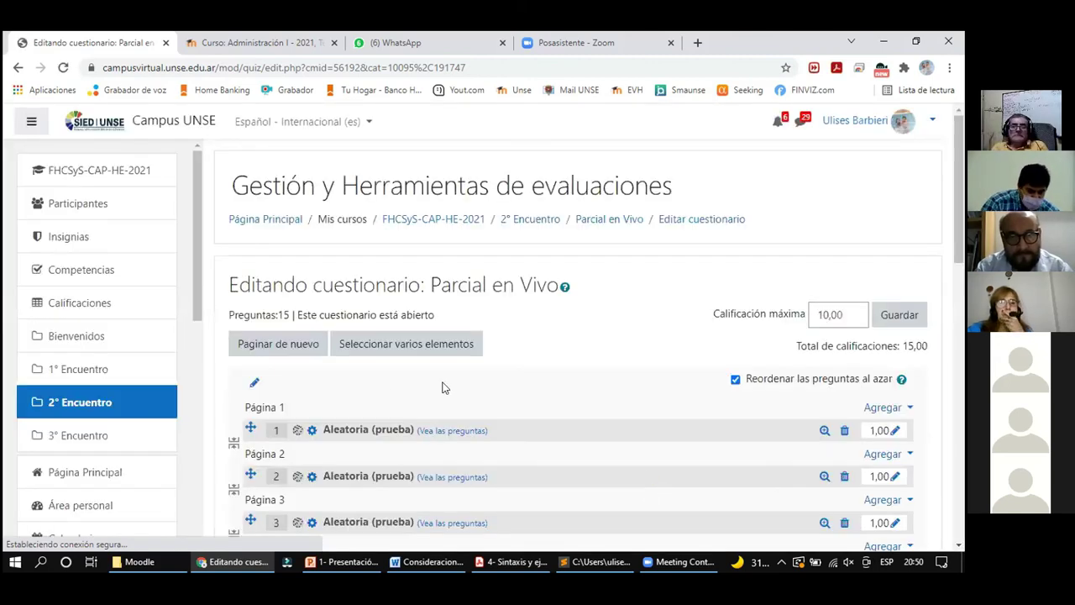
# Check the source categories of the last random questions and compare the quiz's maximum grade with its total of marks.
pyautogui.scroll(-2, 956, 250)
pyautogui.moveTo(956, 249); pyautogui.dragTo(956, 387)
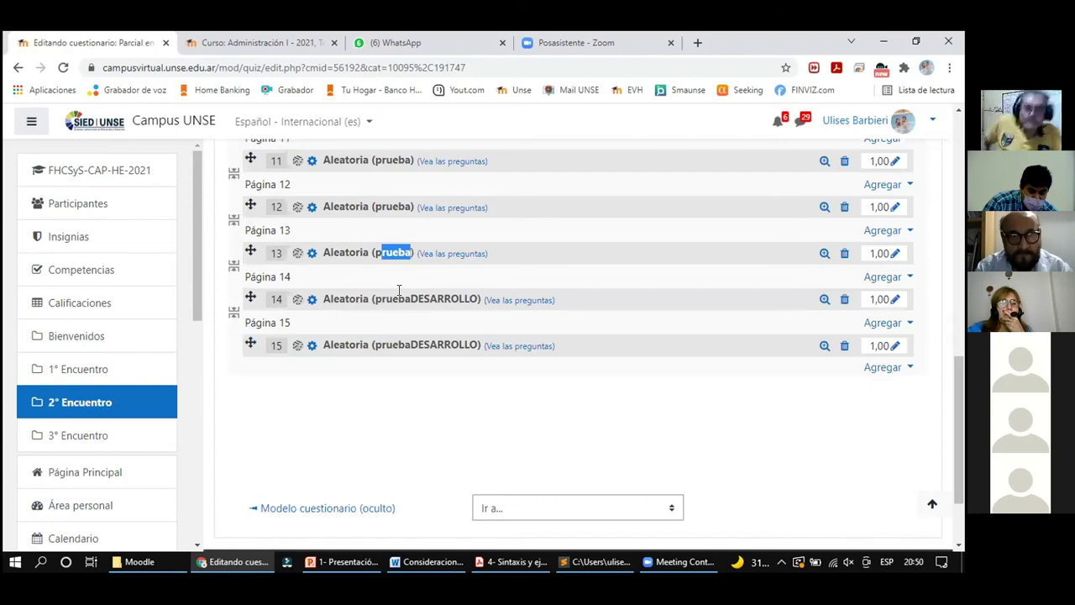
pyautogui.moveTo(374, 300); pyautogui.dragTo(434, 304)
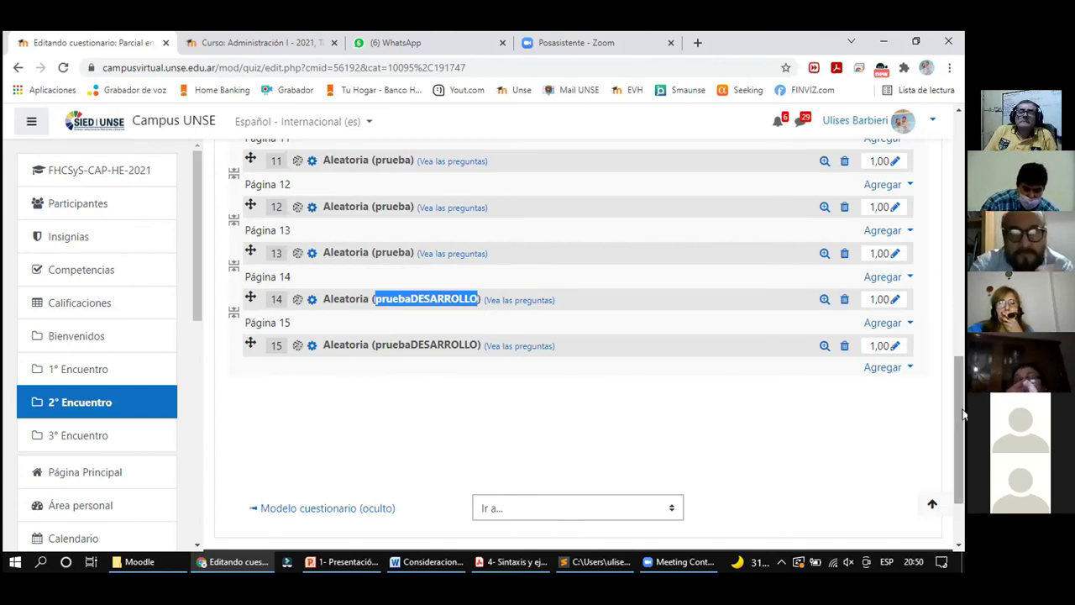
pyautogui.moveTo(961, 414); pyautogui.dragTo(959, 404)
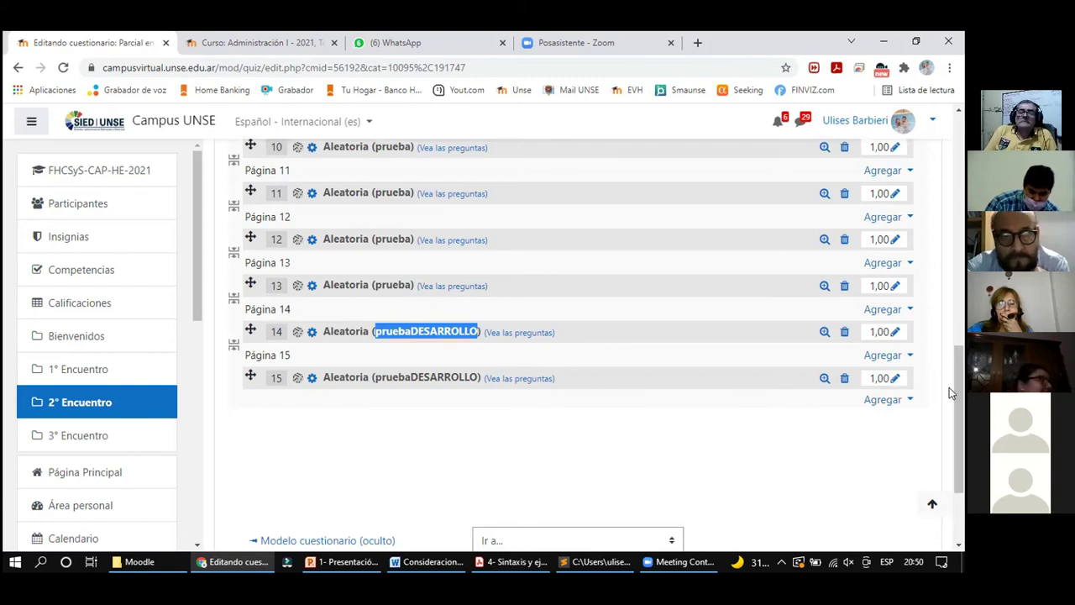
pyautogui.moveTo(960, 400); pyautogui.dragTo(953, 189)
pyautogui.moveTo(900, 278); pyautogui.dragTo(932, 278)
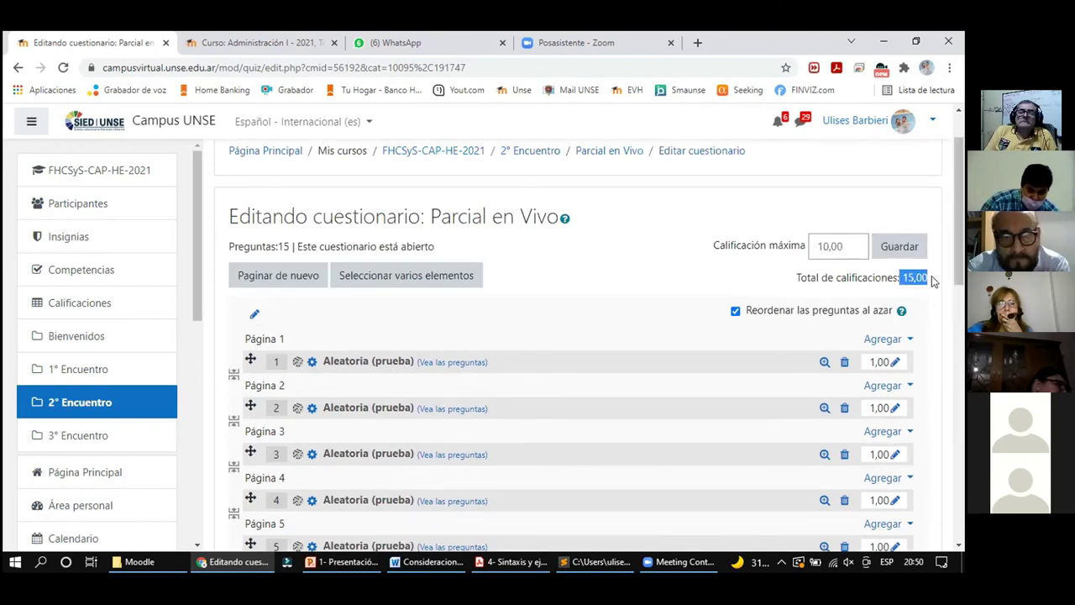
pyautogui.moveTo(849, 244); pyautogui.dragTo(781, 250)
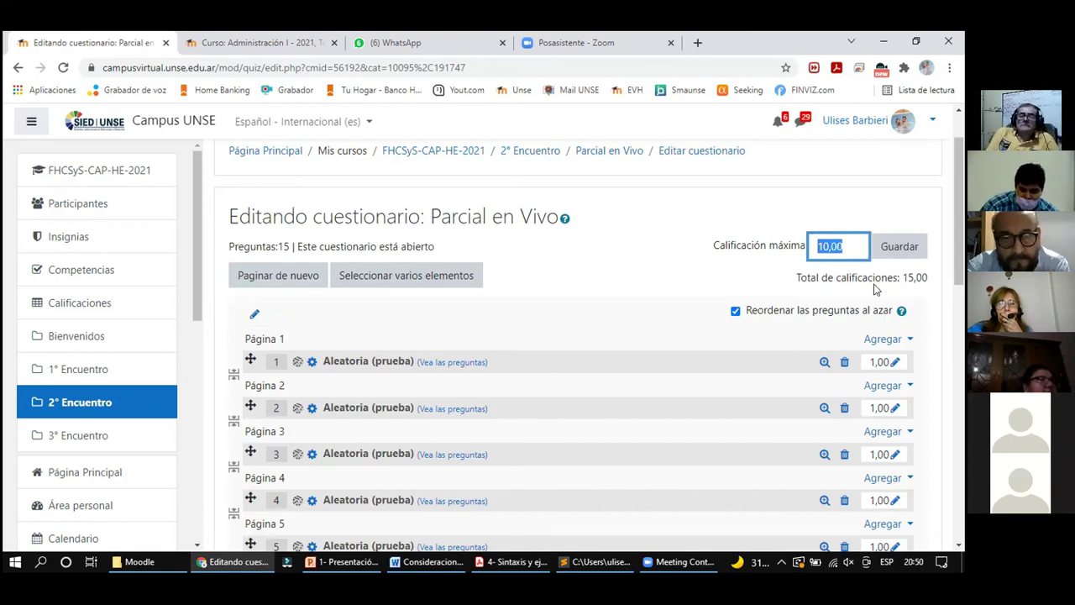
pyautogui.click(911, 276)
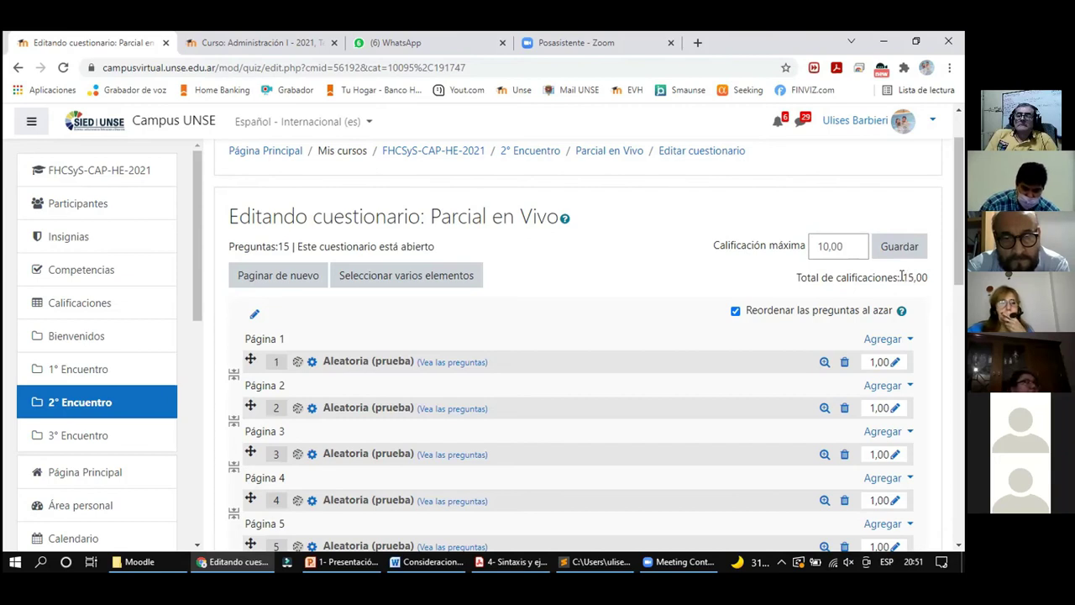
pyautogui.doubleClick(911, 277)
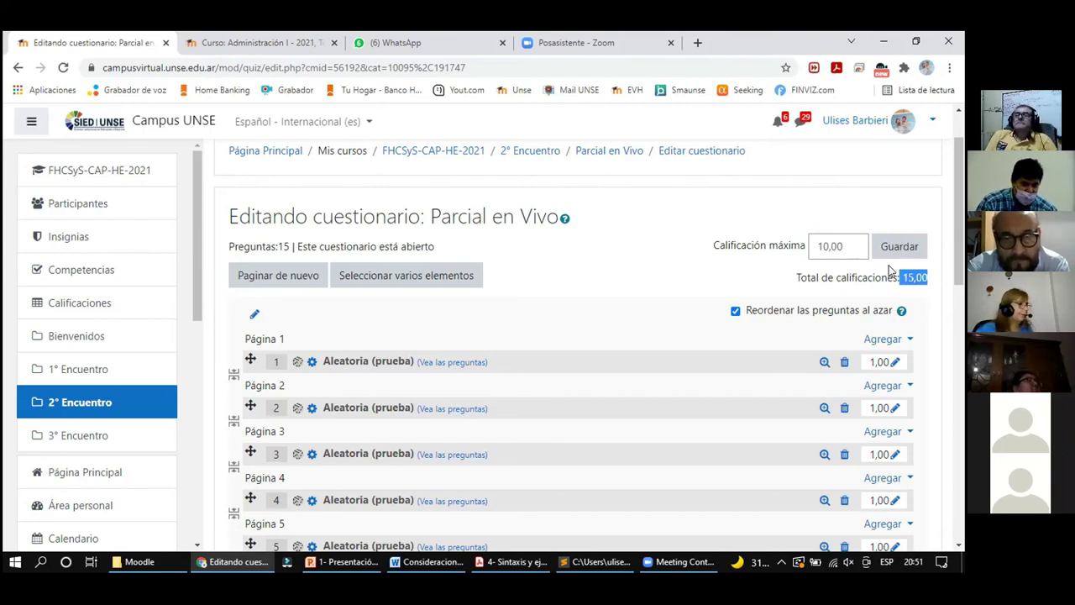
pyautogui.hotkey('shift', 'Tab')
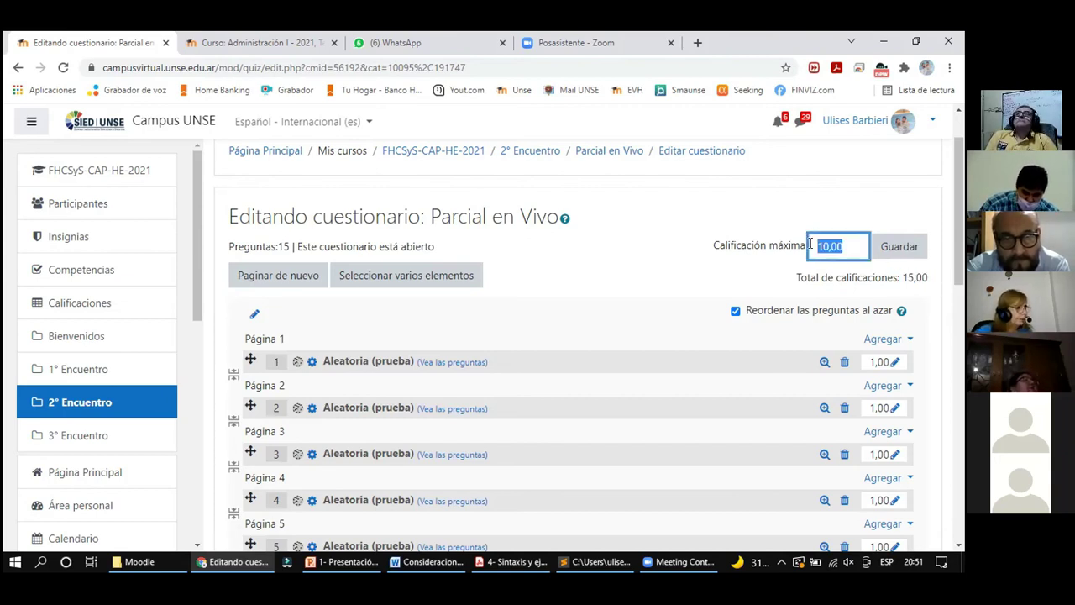
pyautogui.moveTo(910, 279); pyautogui.dragTo(928, 278)
pyautogui.moveTo(831, 246); pyautogui.dragTo(837, 248)
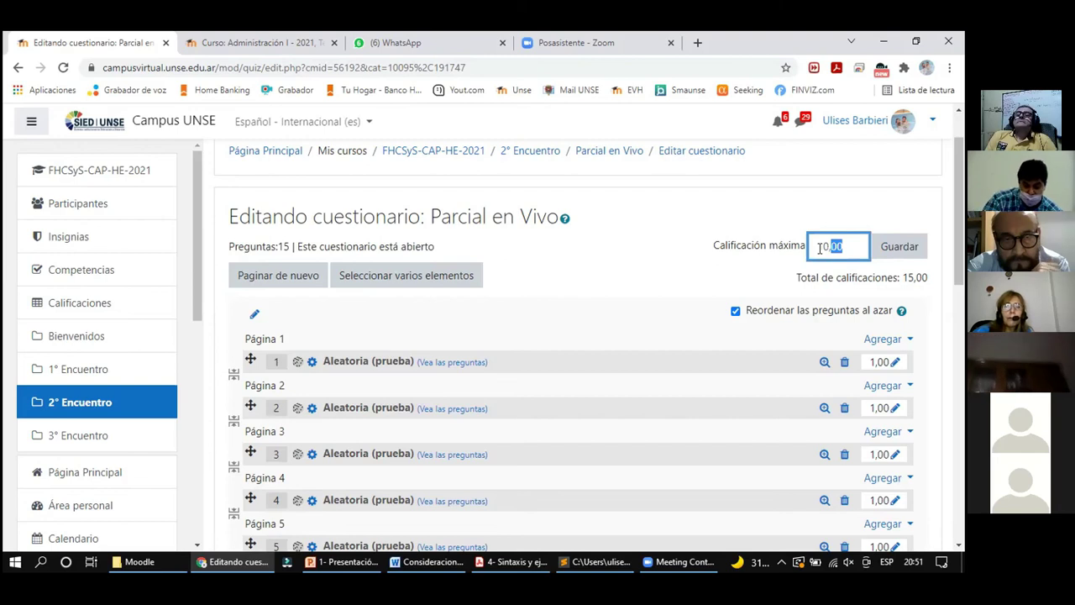
pyautogui.moveTo(900, 278); pyautogui.dragTo(922, 281)
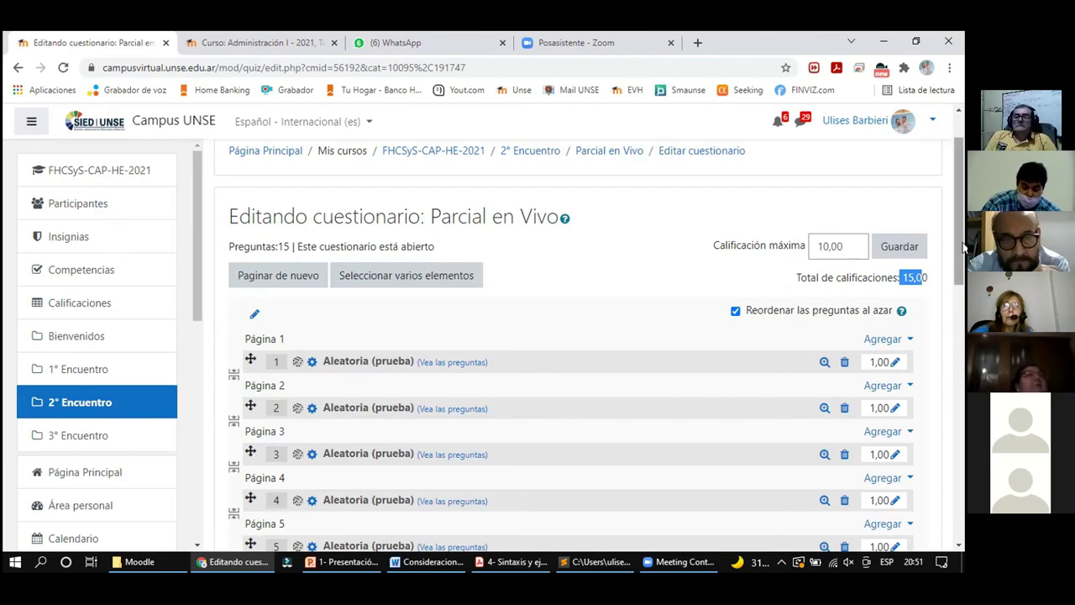
# Set the marks of random questions 1, 2 and 3 to 0.5 each.
pyautogui.scroll(-2, 953, 286)
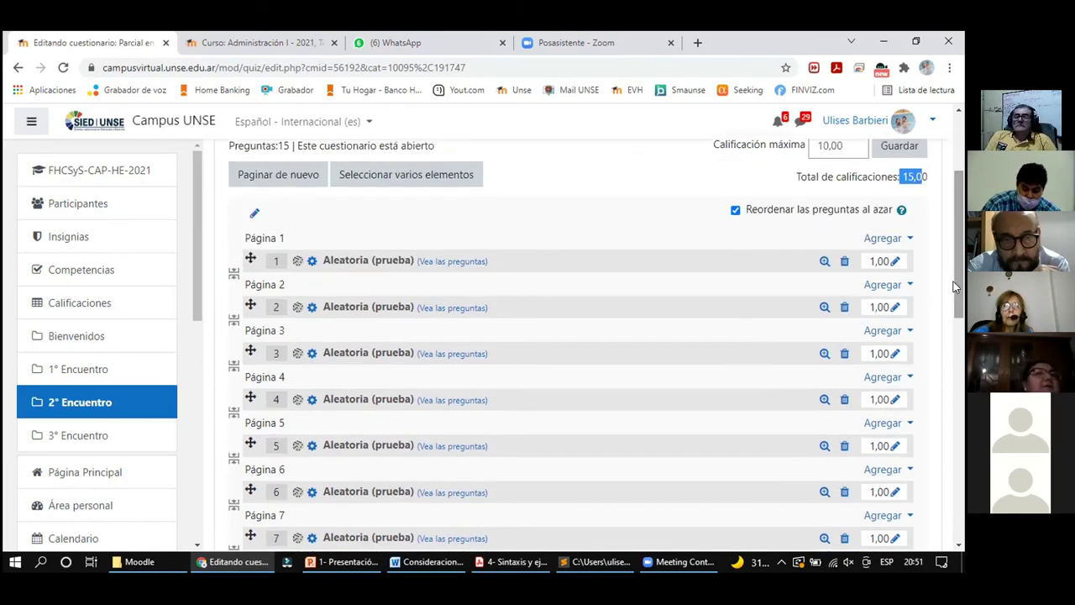
pyautogui.click(896, 262)
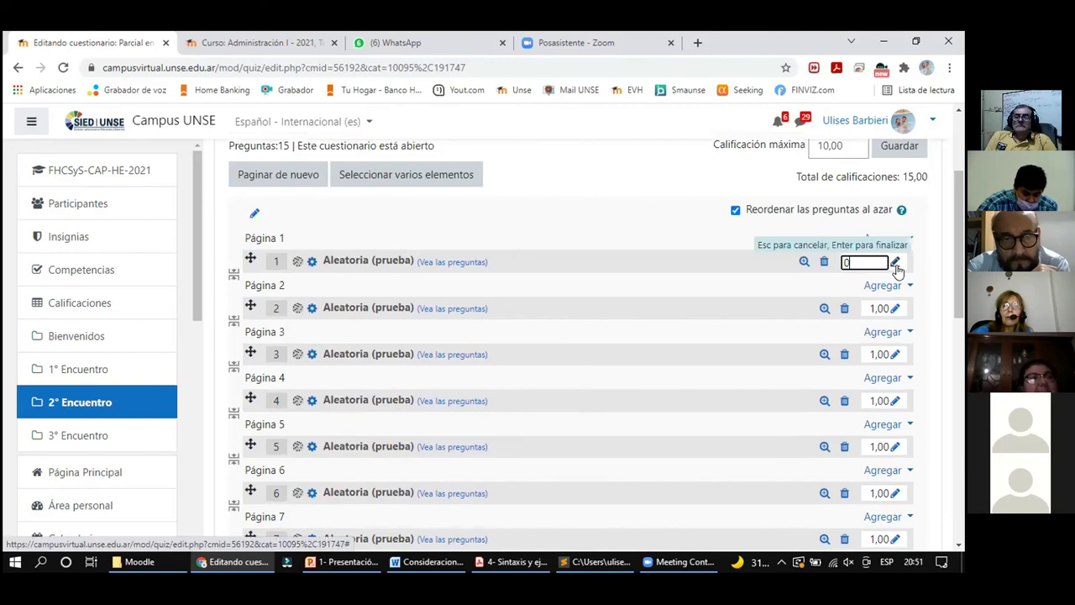
pyautogui.write('0.5')
pyautogui.press('Return')
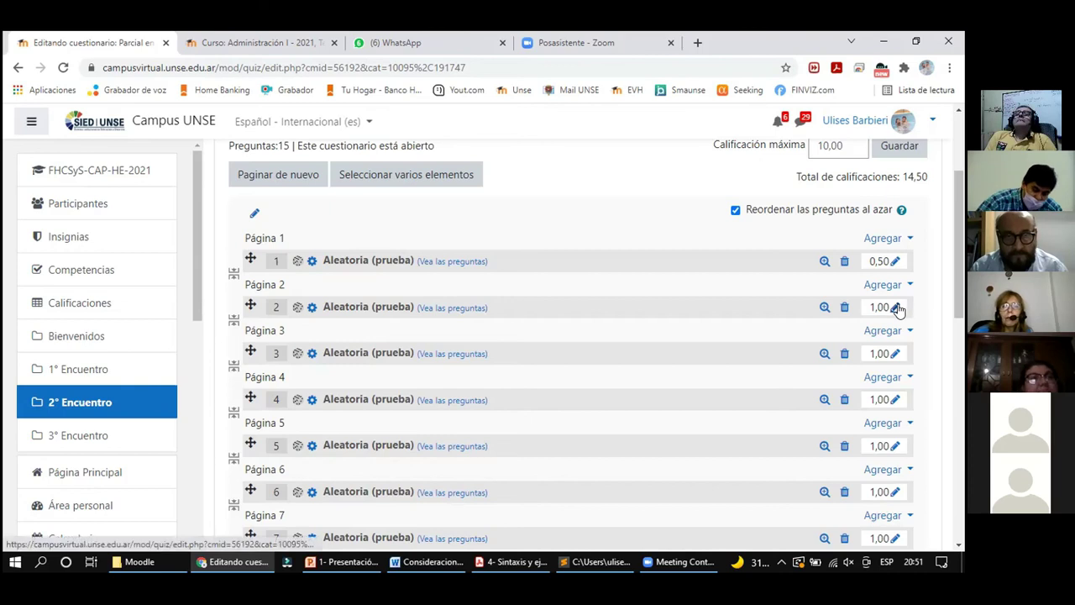
pyautogui.click(897, 309)
pyautogui.write('05')
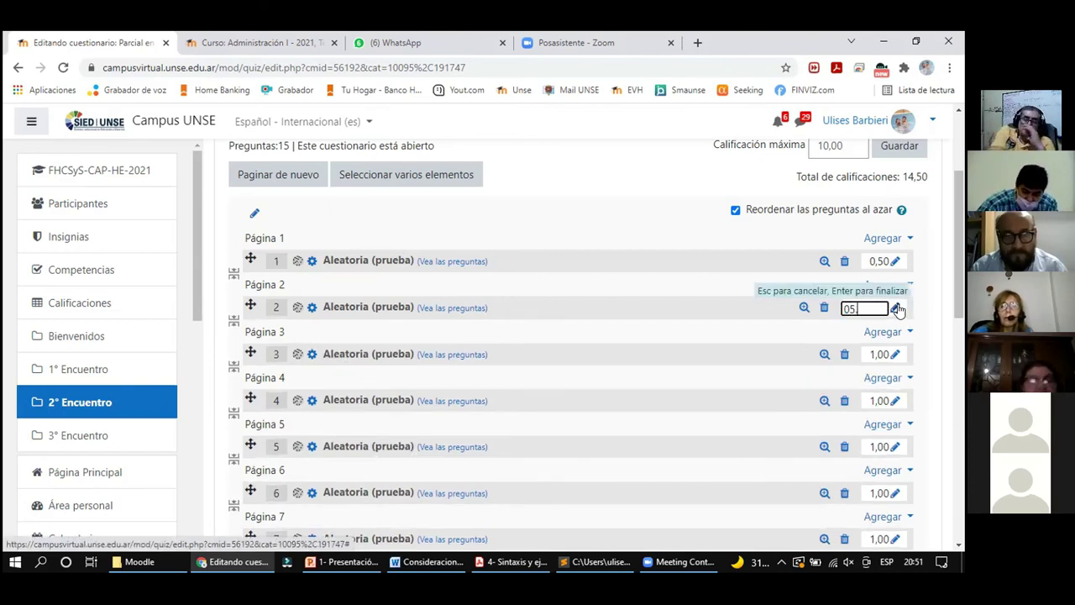
pyautogui.press('Return')
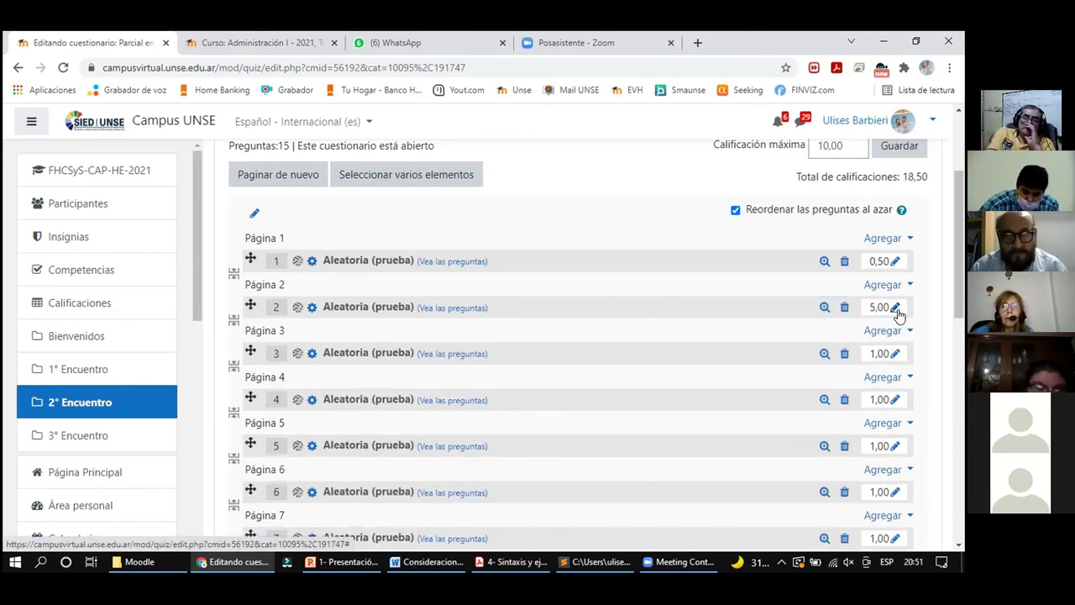
pyautogui.click(897, 311)
pyautogui.write('0,5')
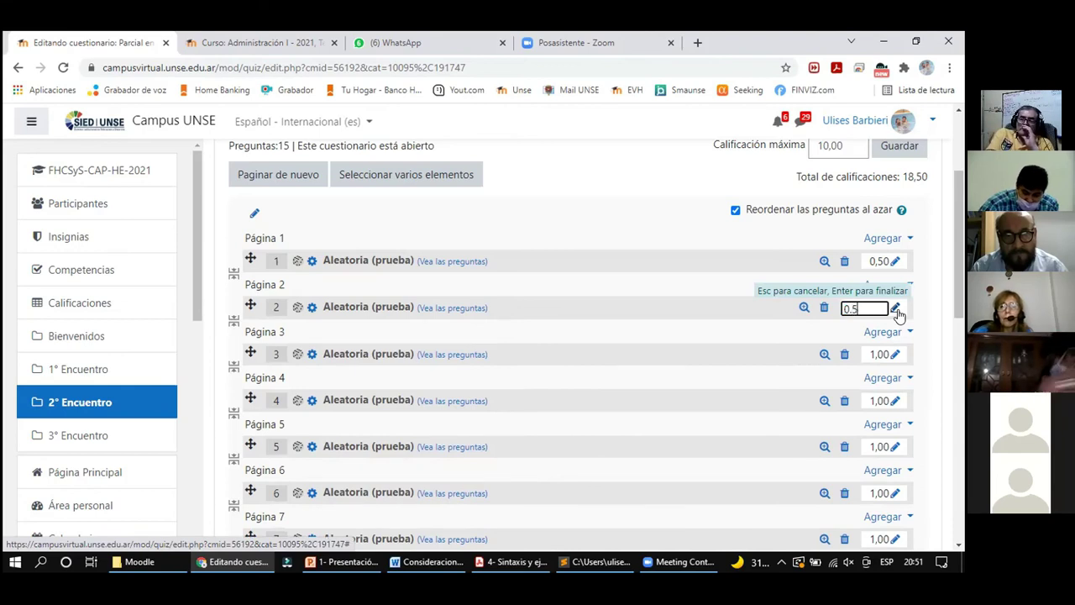
pyautogui.press('Return')
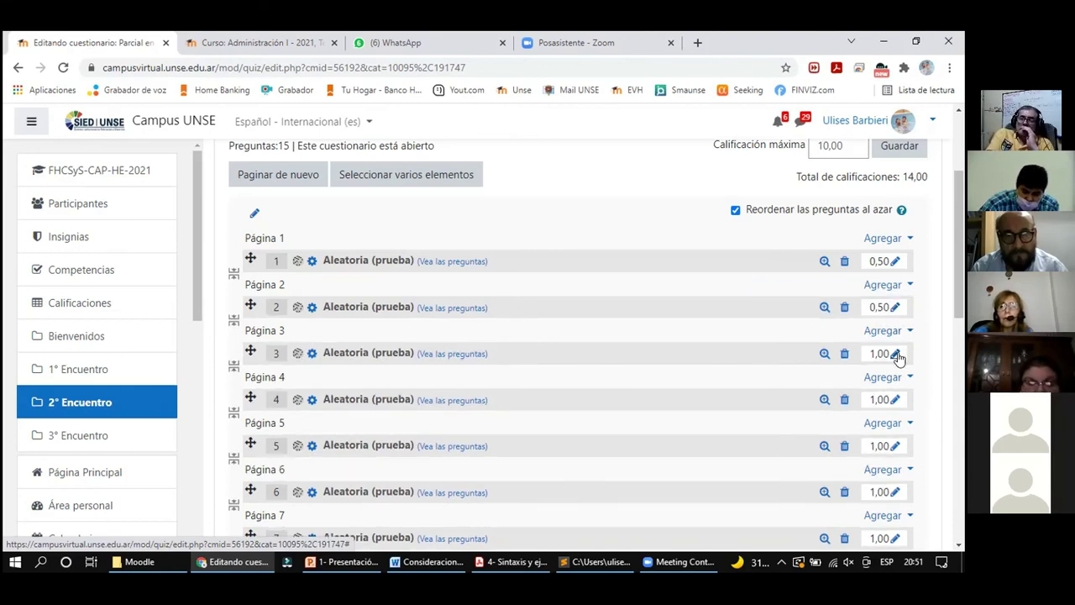
pyautogui.click(896, 354)
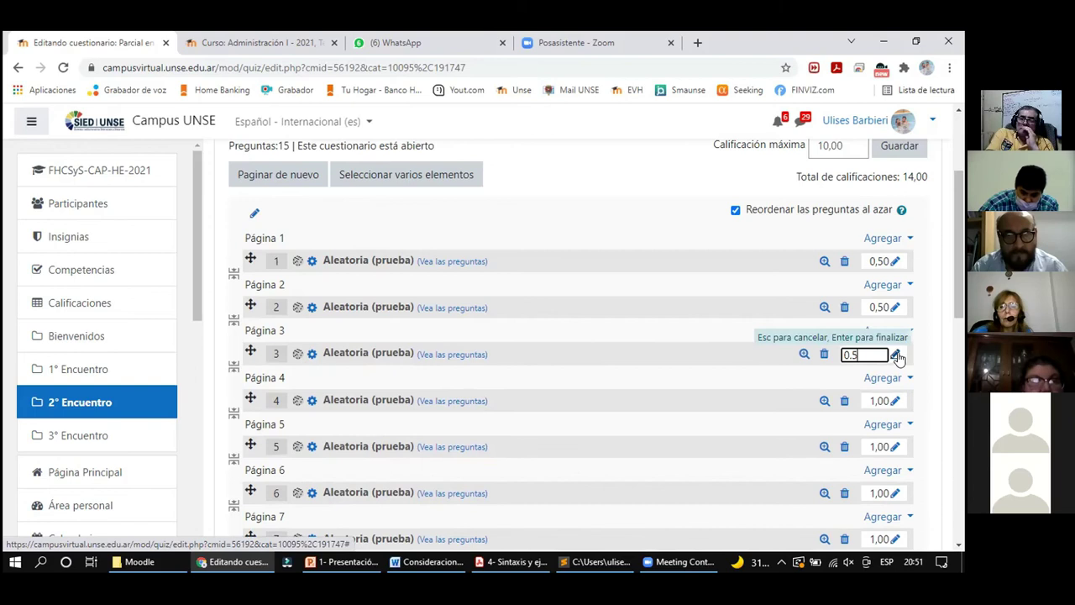
pyautogui.press('Return')
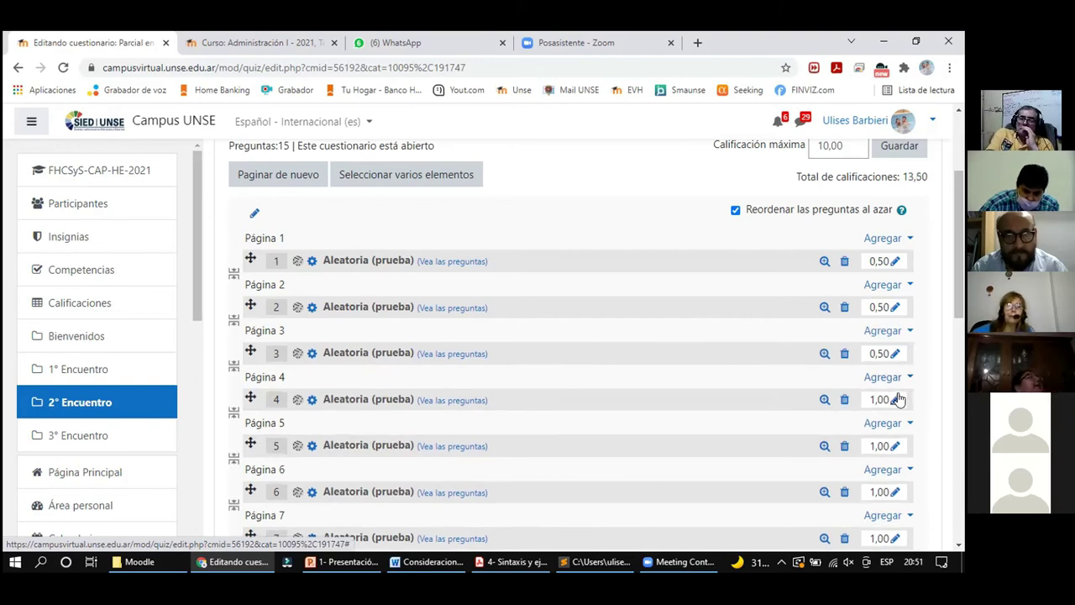
# Set the mark of random question 4 to 0.2.
pyautogui.click(896, 400)
pyautogui.write('0.2')
pyautogui.press('Return')
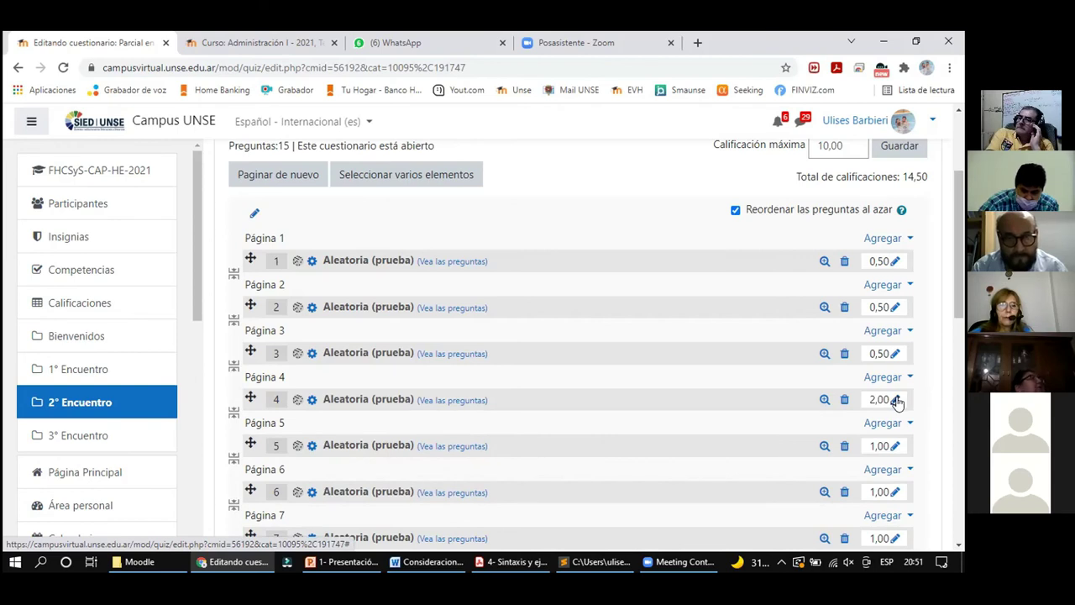
pyautogui.click(896, 400)
pyautogui.write('0.2')
pyautogui.press('Return')
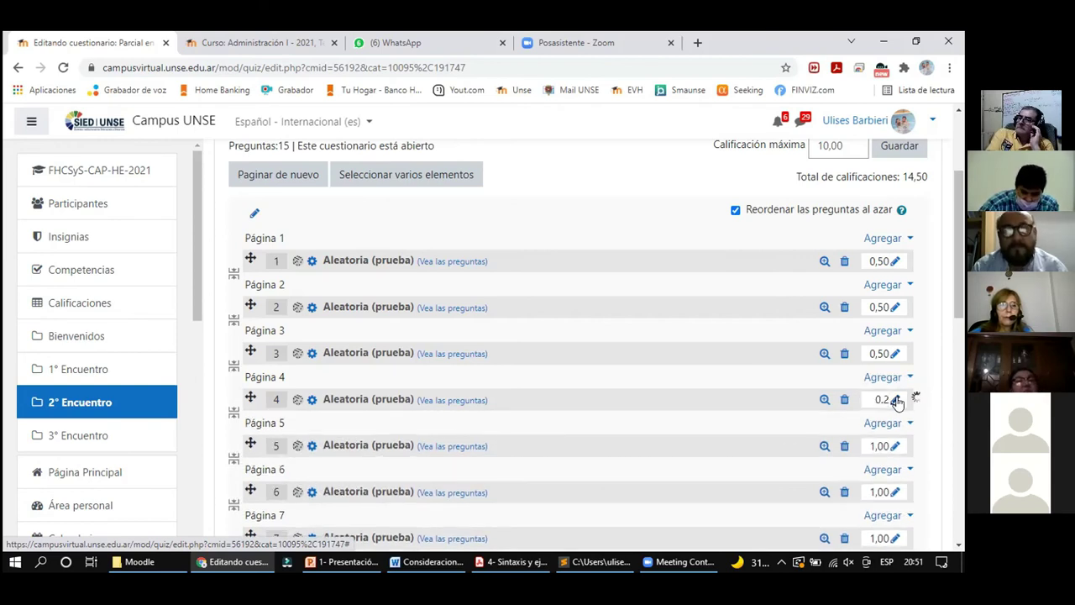
# Set the marks of random questions 5 and 6 to 0.1 each.
pyautogui.click(896, 447)
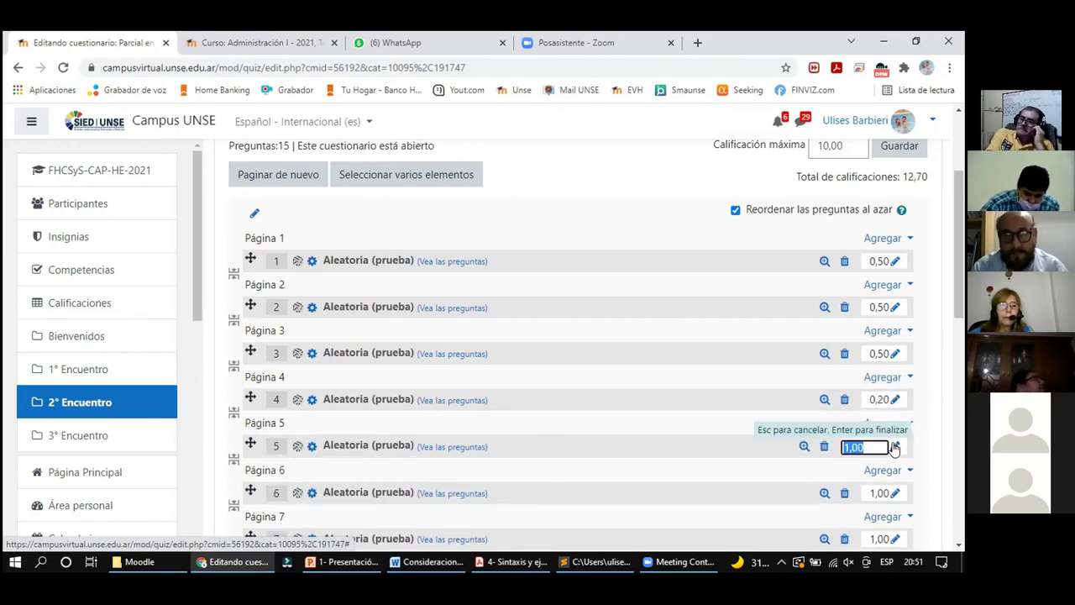
pyautogui.press('Return')
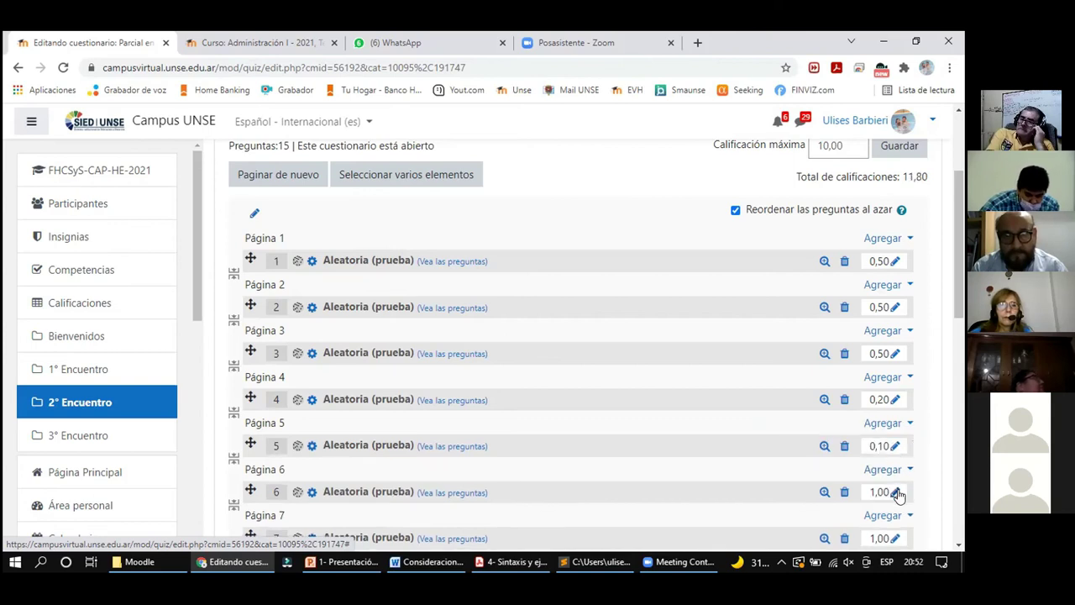
pyautogui.click(896, 494)
pyautogui.write('0.1')
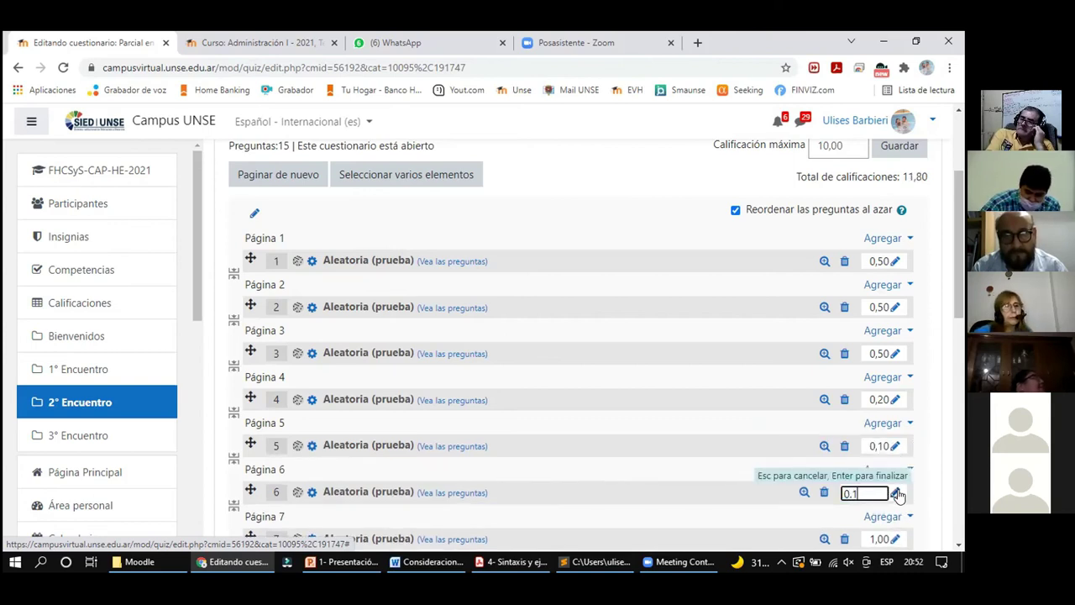
pyautogui.press('Return')
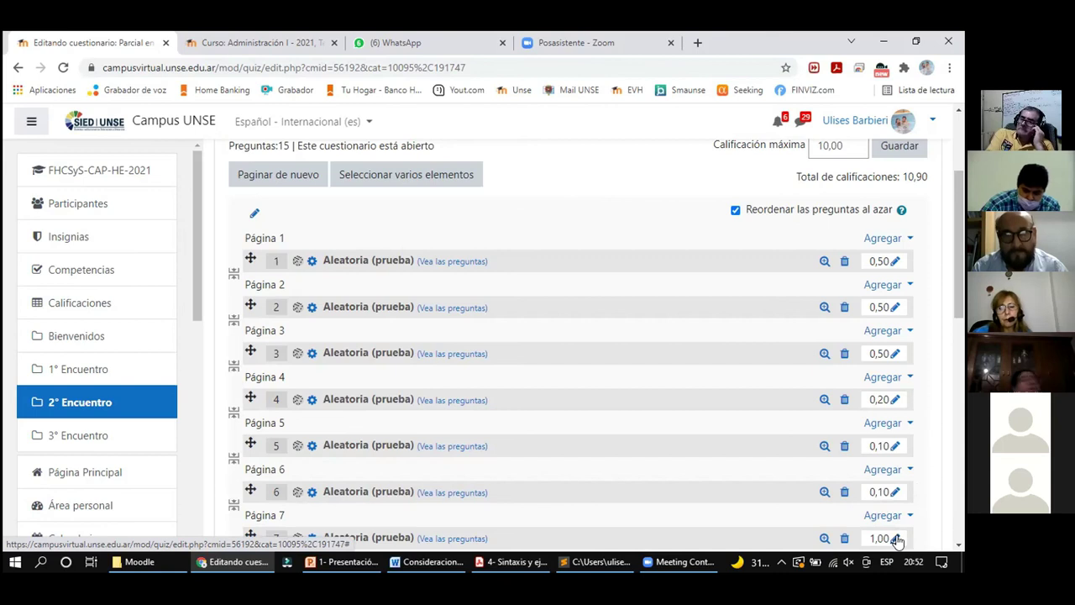
# Set the marks of random questions 7, 8 and 9 to 0.1 each.
pyautogui.click(895, 539)
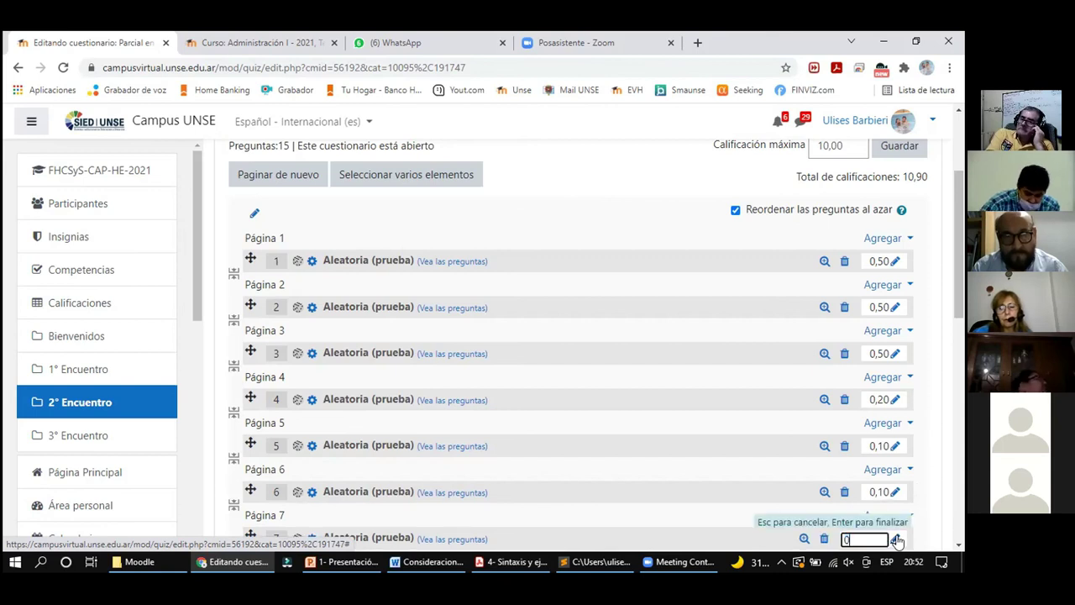
pyautogui.write('01.')
pyautogui.press('Return')
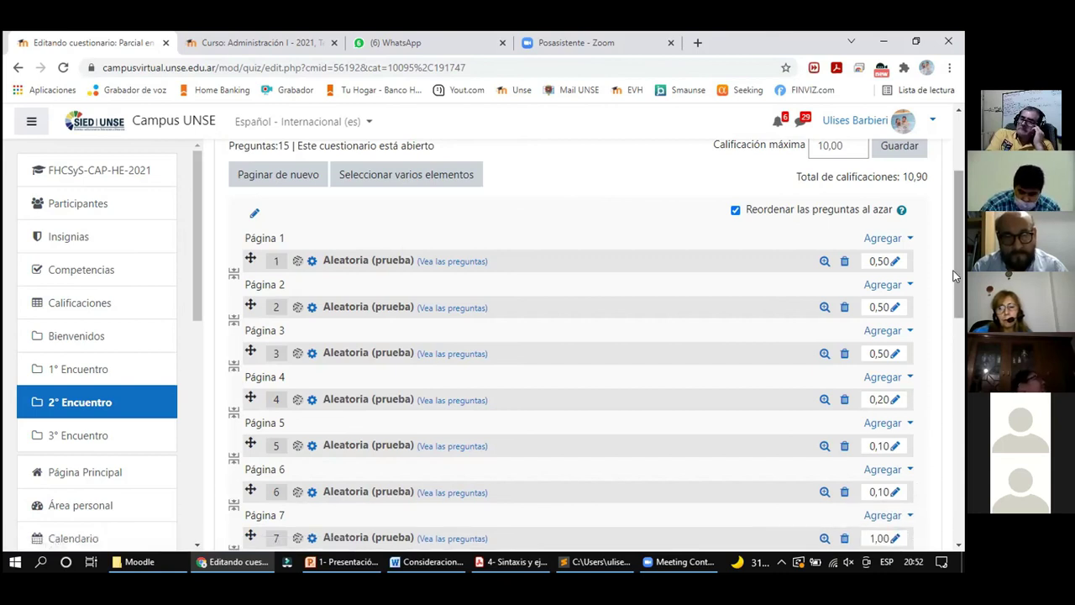
pyautogui.moveTo(956, 273); pyautogui.dragTo(956, 302)
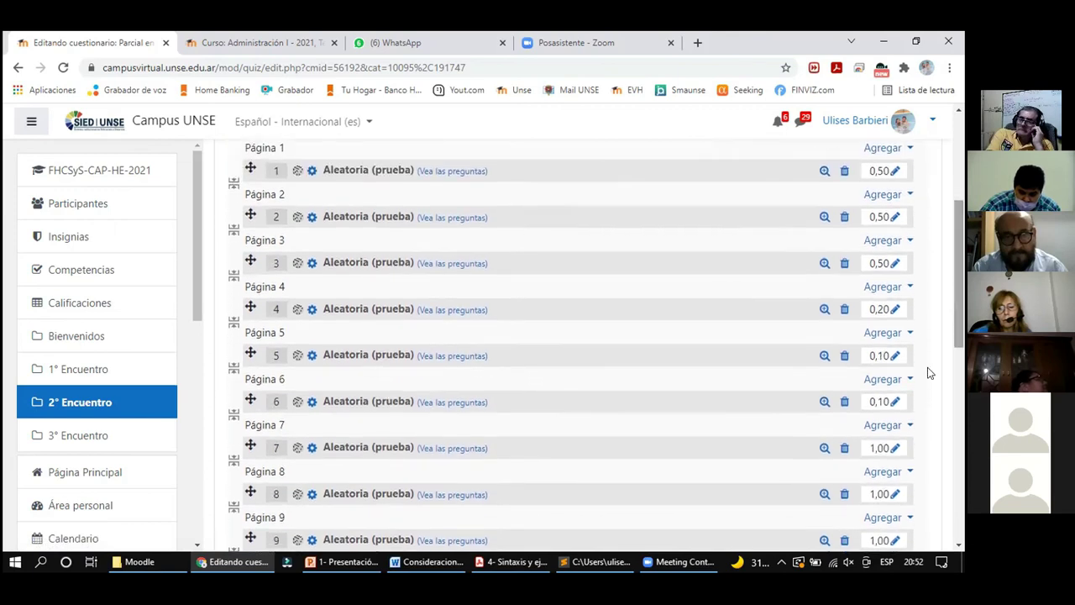
pyautogui.click(894, 450)
pyautogui.write('0,1')
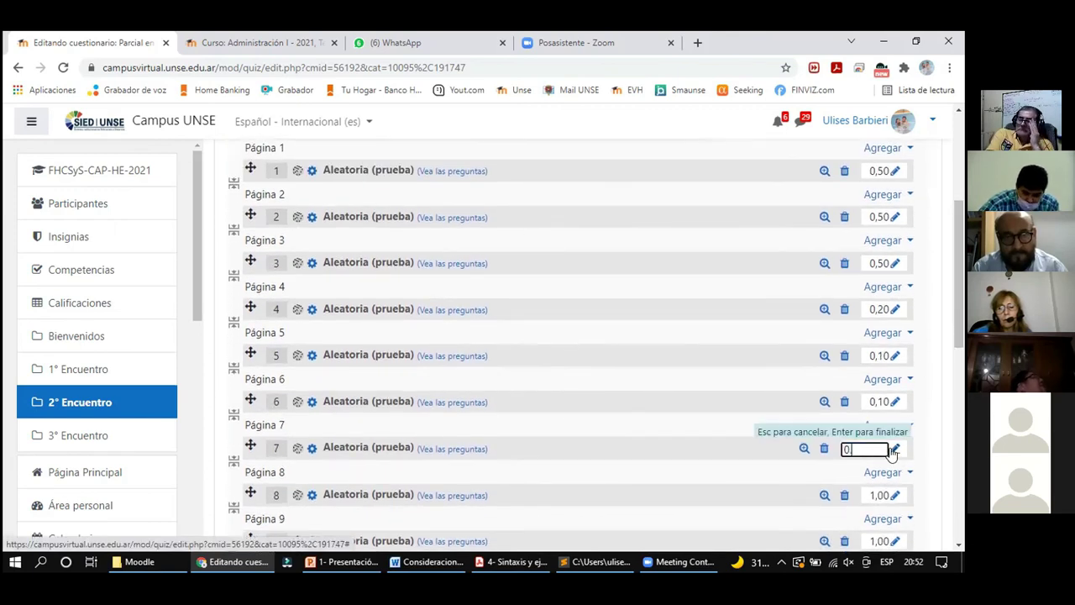
pyautogui.press('Return')
pyautogui.click(894, 496)
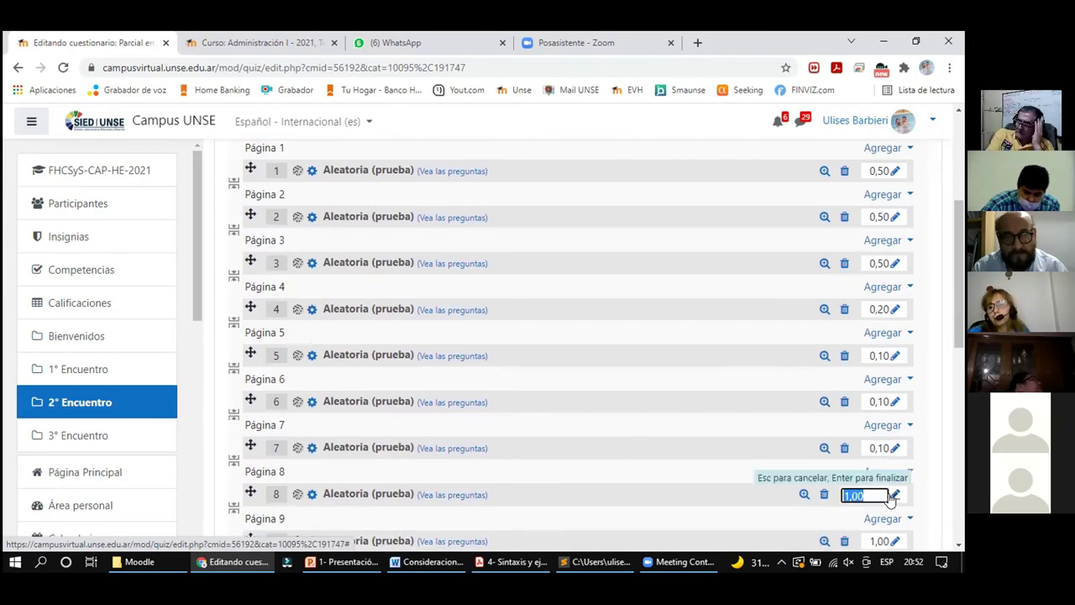
pyautogui.write('0,1')
pyautogui.press('Return')
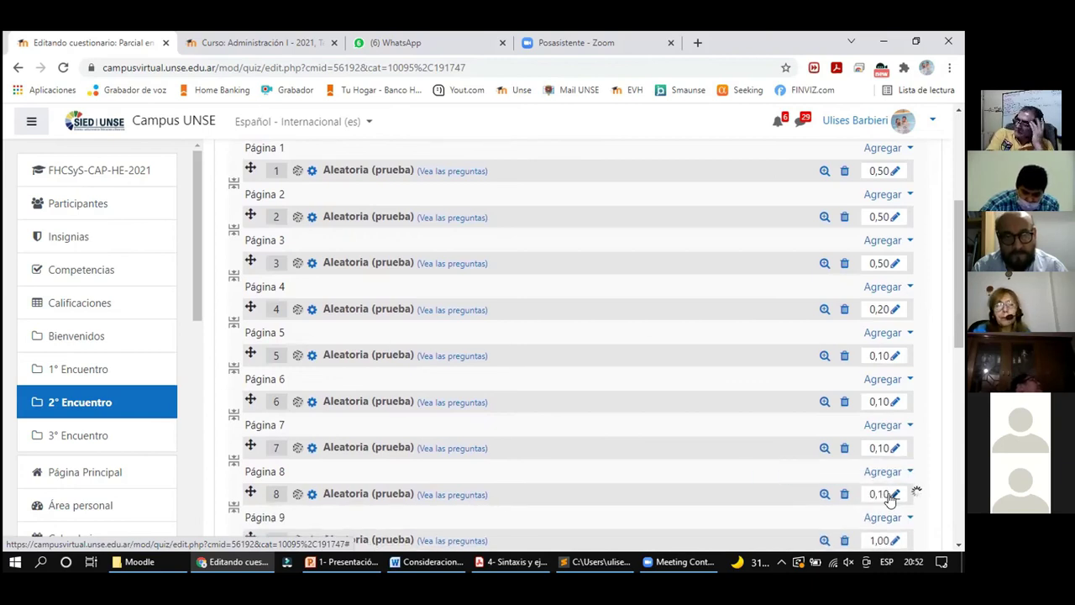
pyautogui.click(896, 542)
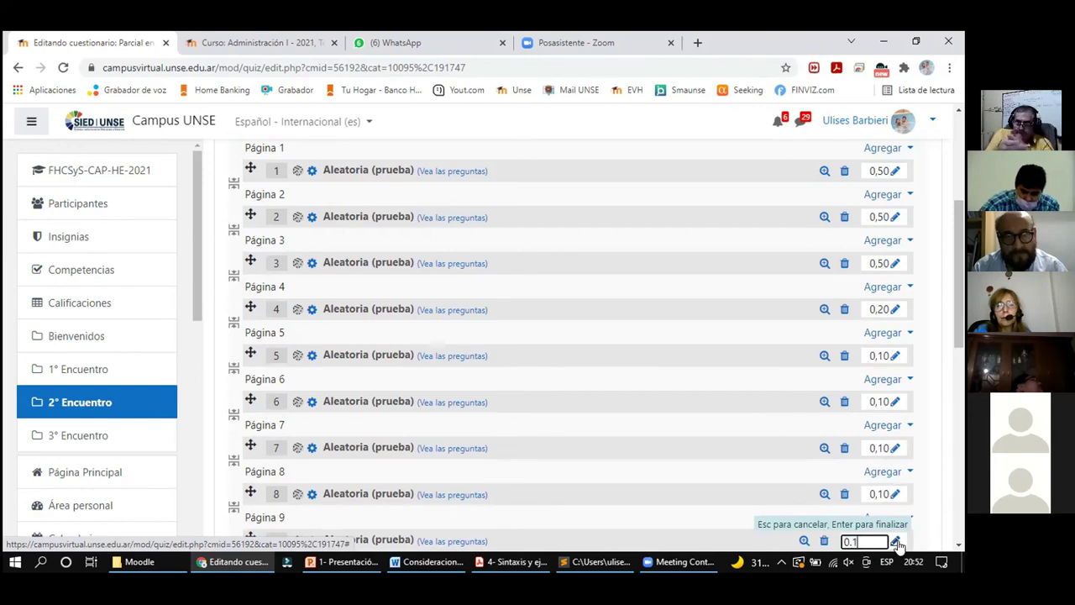
pyautogui.write('0,1')
pyautogui.press('Return')
# Set the marks of random questions 13 and 12 to 0.1 each.
pyautogui.moveTo(961, 315); pyautogui.dragTo(960, 458)
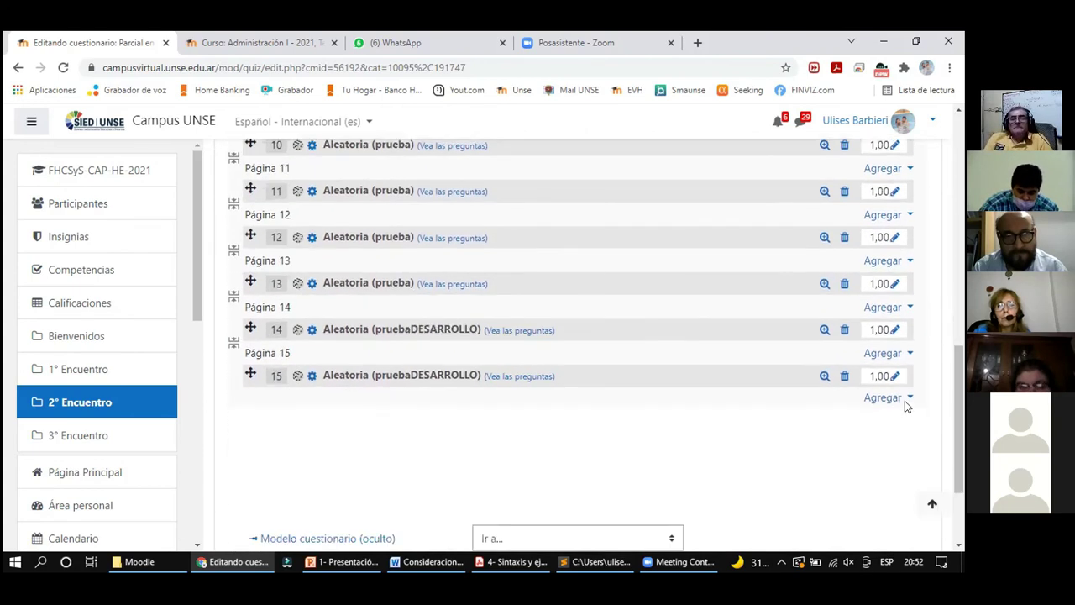
pyautogui.click(896, 285)
pyautogui.write('0.1')
pyautogui.press('Return')
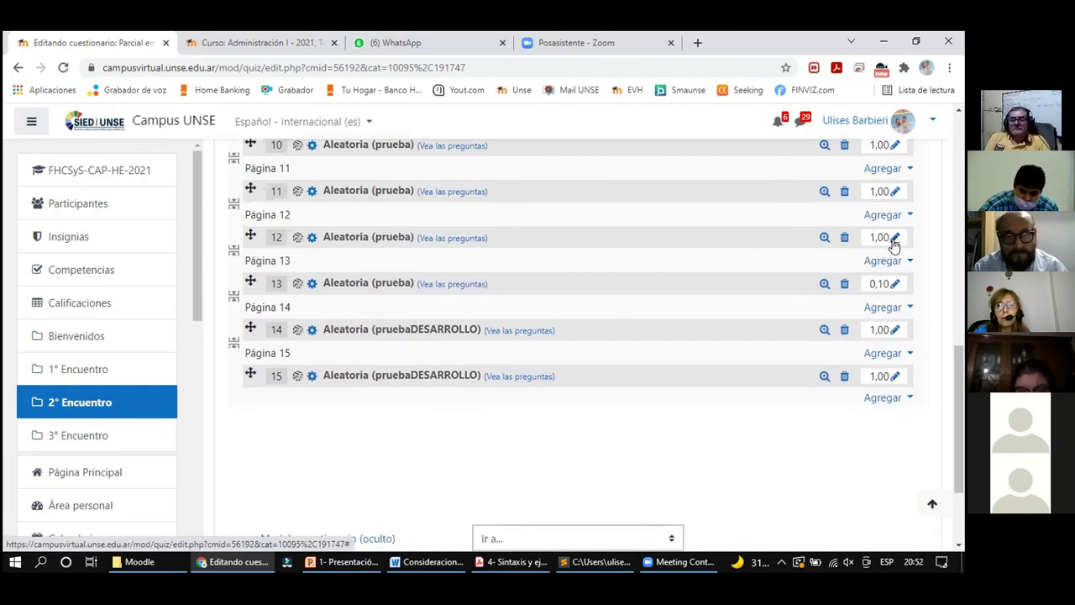
pyautogui.click(895, 240)
pyautogui.write('0')
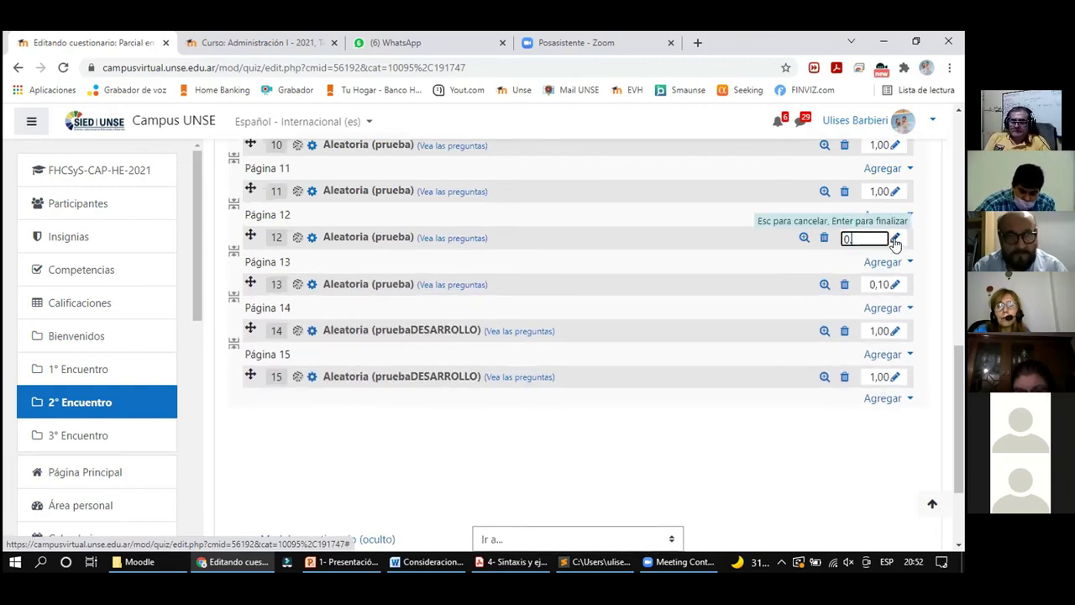
pyautogui.write('.1')
pyautogui.press('Return')
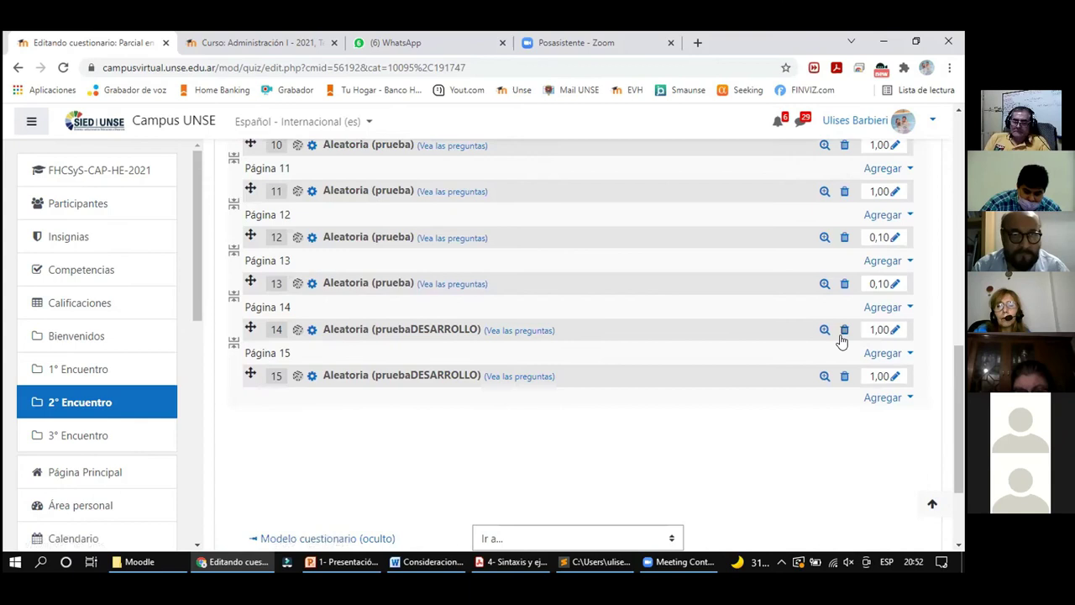
# Set the marks of the two "pruebaDESARROLLO" questions, 14 and 15, to 2 each.
pyautogui.click(896, 331)
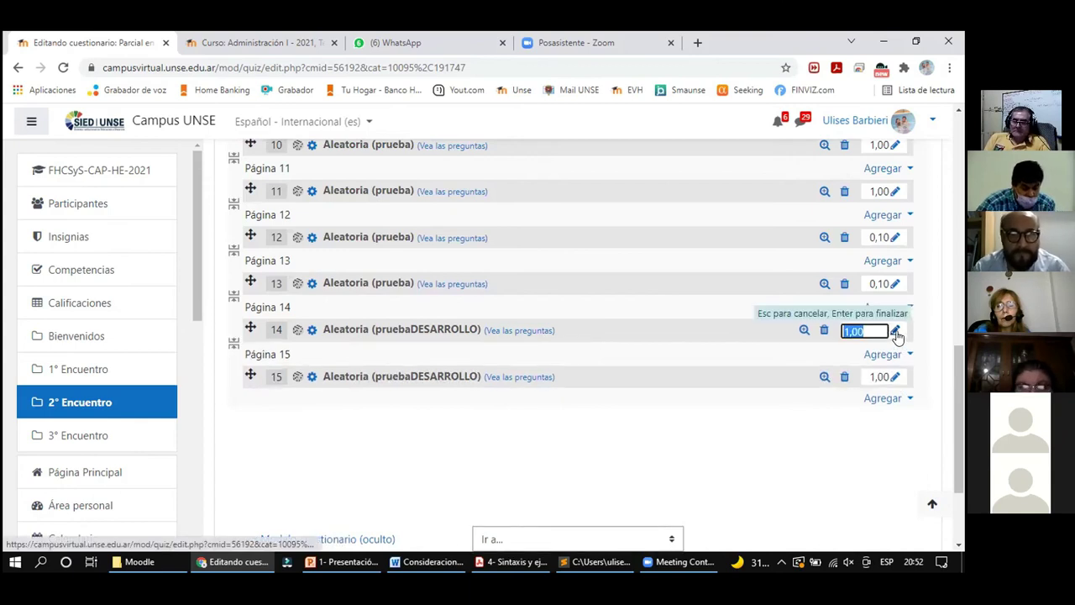
pyautogui.write('2')
pyautogui.press('Return')
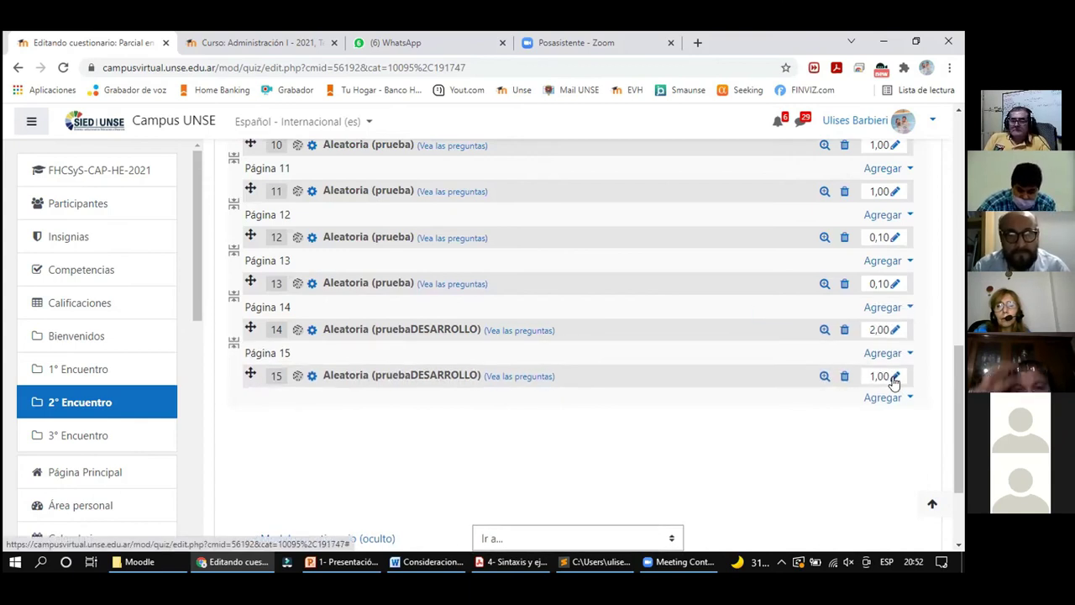
pyautogui.click(895, 377)
pyautogui.write('2')
pyautogui.press('Return')
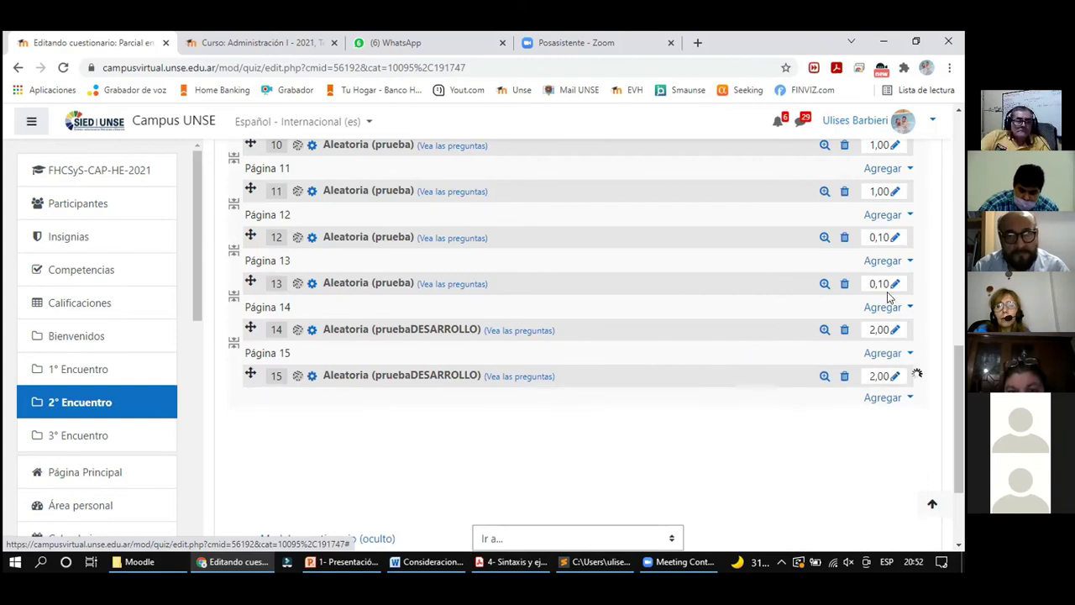
# Set the mark of question 14 to 3 and re-enter 2 as the mark of question 15.
pyautogui.moveTo(956, 376)
pyautogui.mouseDown()
pyautogui.moveTo(961, 195)
pyautogui.moveTo(953, 358)
pyautogui.mouseUp()
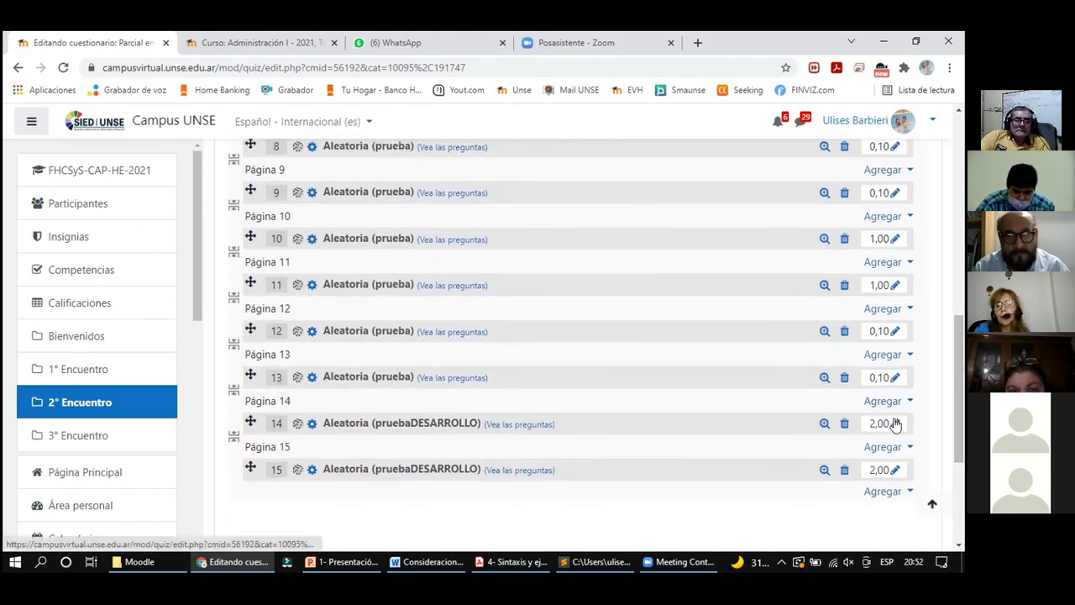
pyautogui.click(895, 425)
pyautogui.write('3')
pyautogui.press('Return')
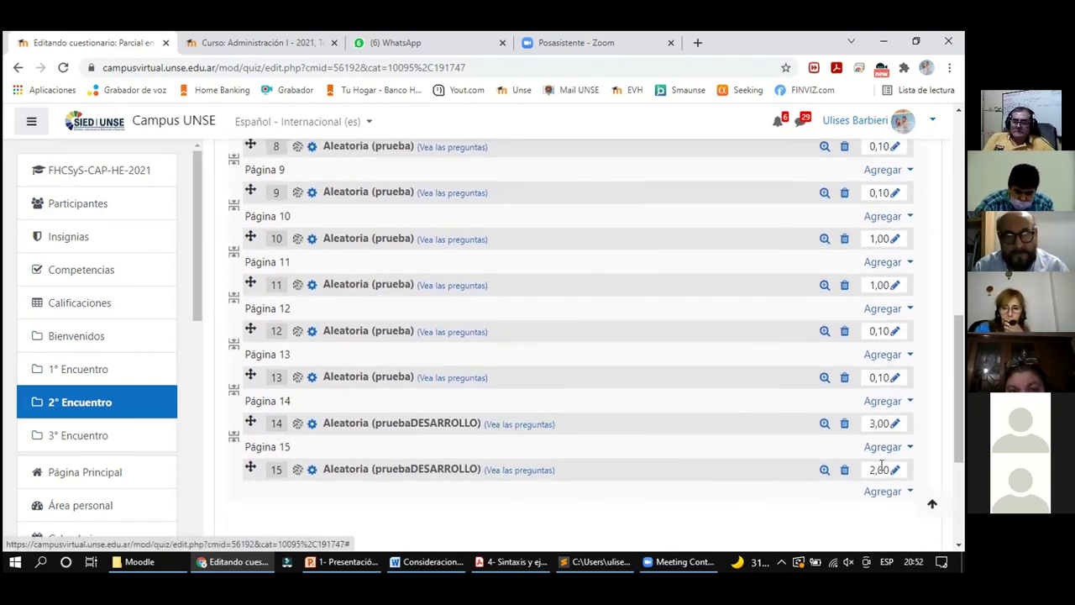
pyautogui.click(895, 476)
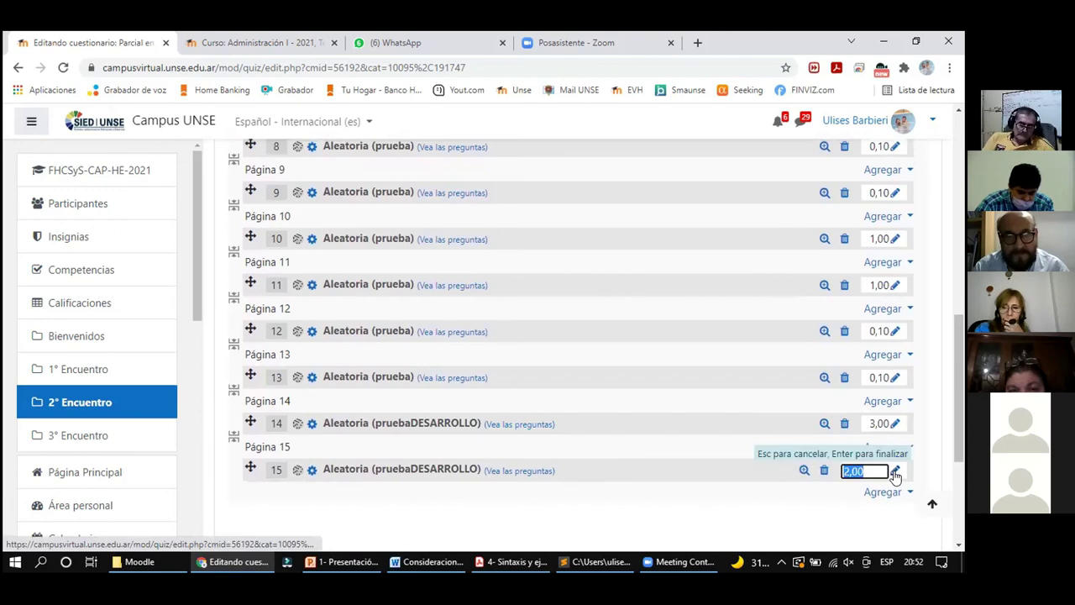
pyautogui.write('2')
pyautogui.press('Return')
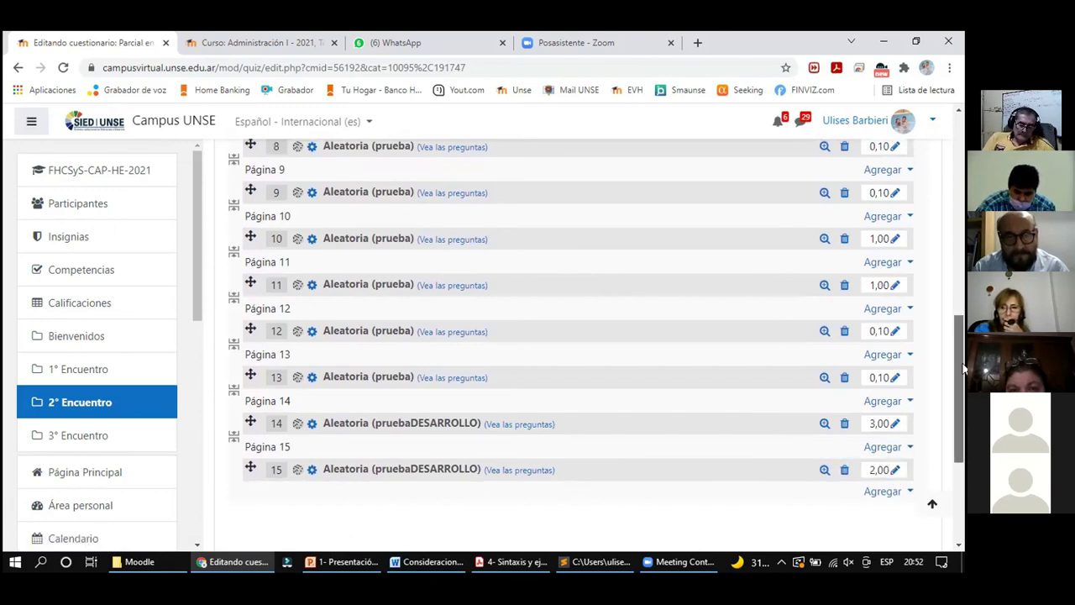
# Set the mark of question 4 to 0.8, save the maximum grade of 10 and check the question list.
pyautogui.scroll(10, 964, 446)
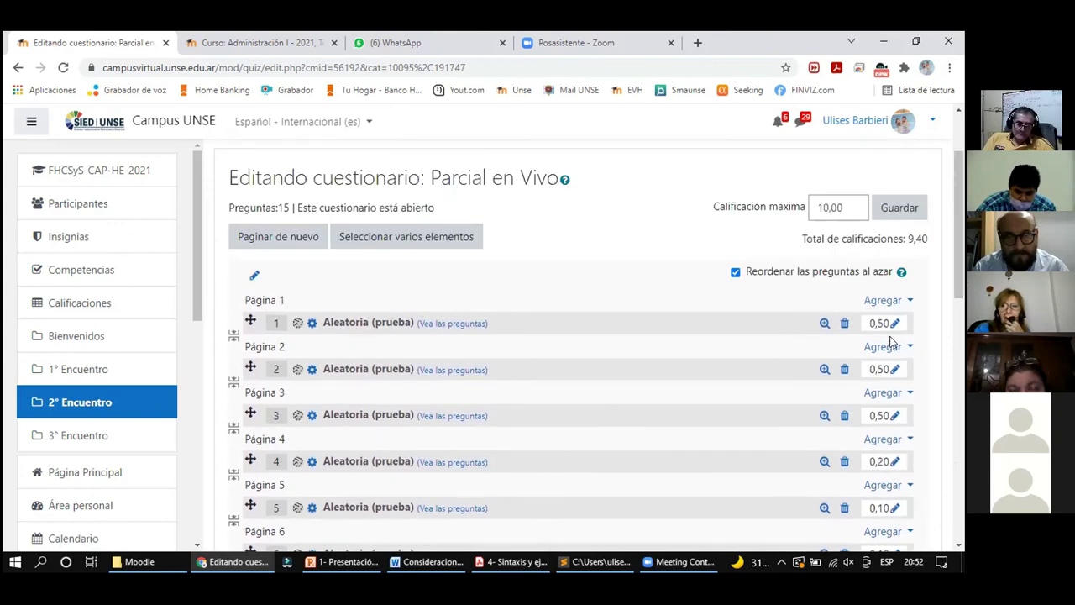
pyautogui.click(896, 461)
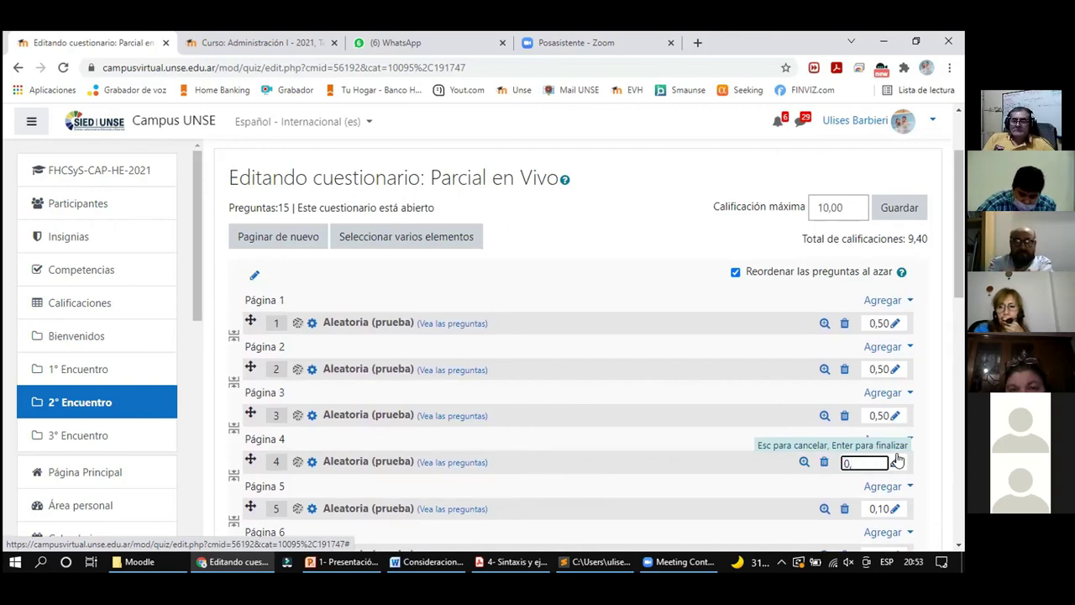
pyautogui.write('0,8')
pyautogui.press('Return')
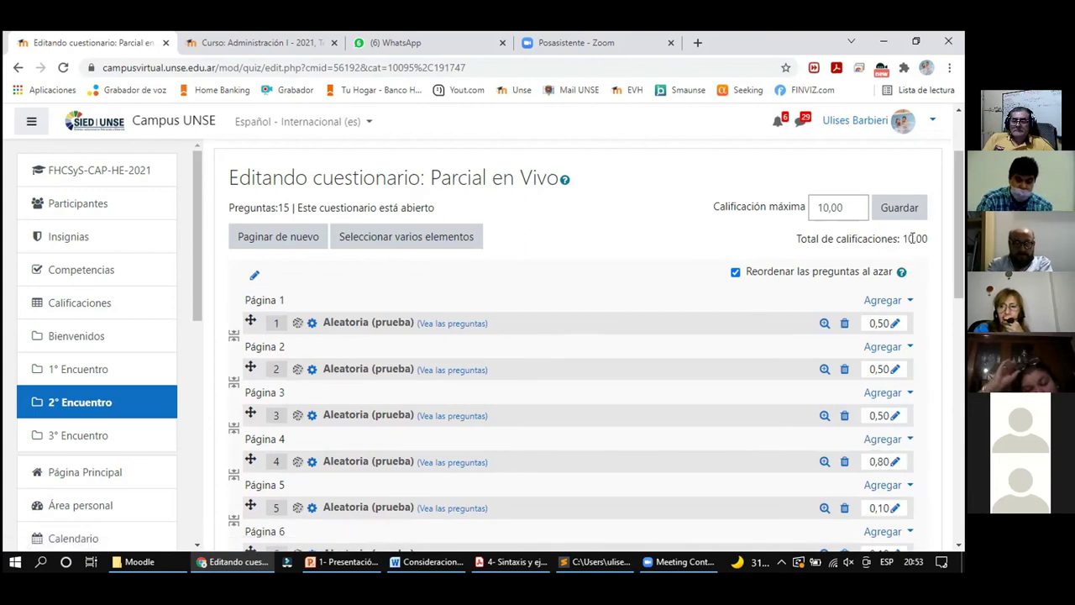
pyautogui.moveTo(946, 249); pyautogui.dragTo(904, 241)
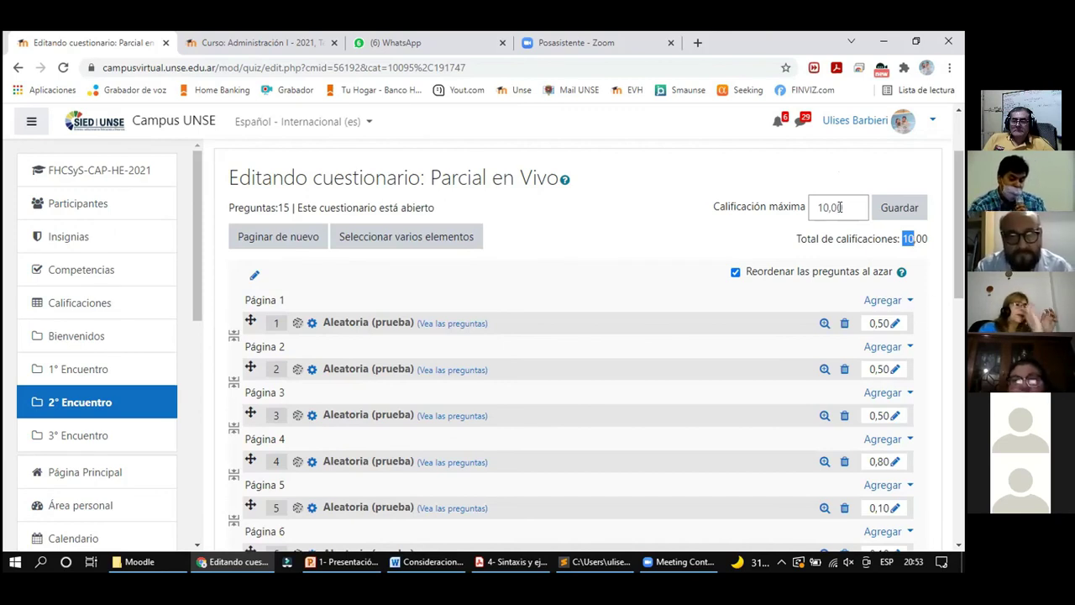
pyautogui.click(900, 216)
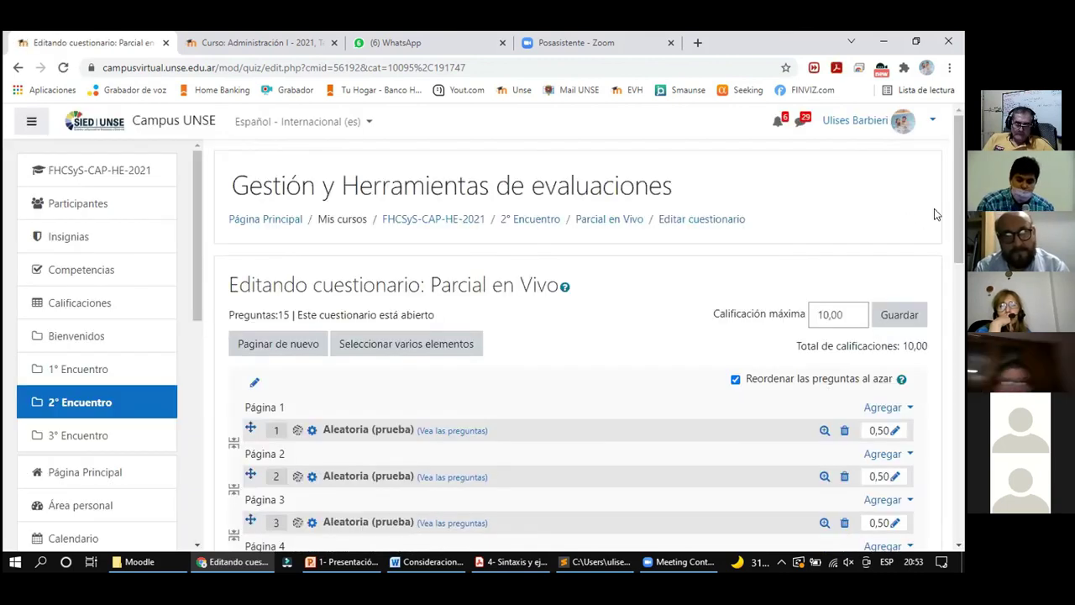
pyautogui.moveTo(959, 253); pyautogui.dragTo(959, 254)
pyautogui.scroll(-5, 945, 277)
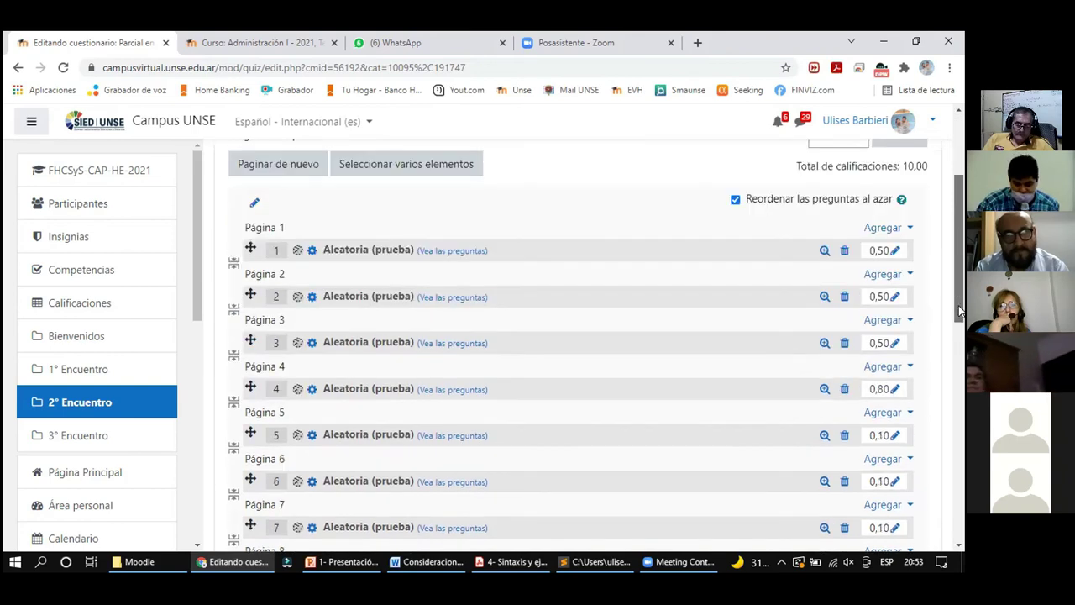
pyautogui.scroll(7, 939, 287)
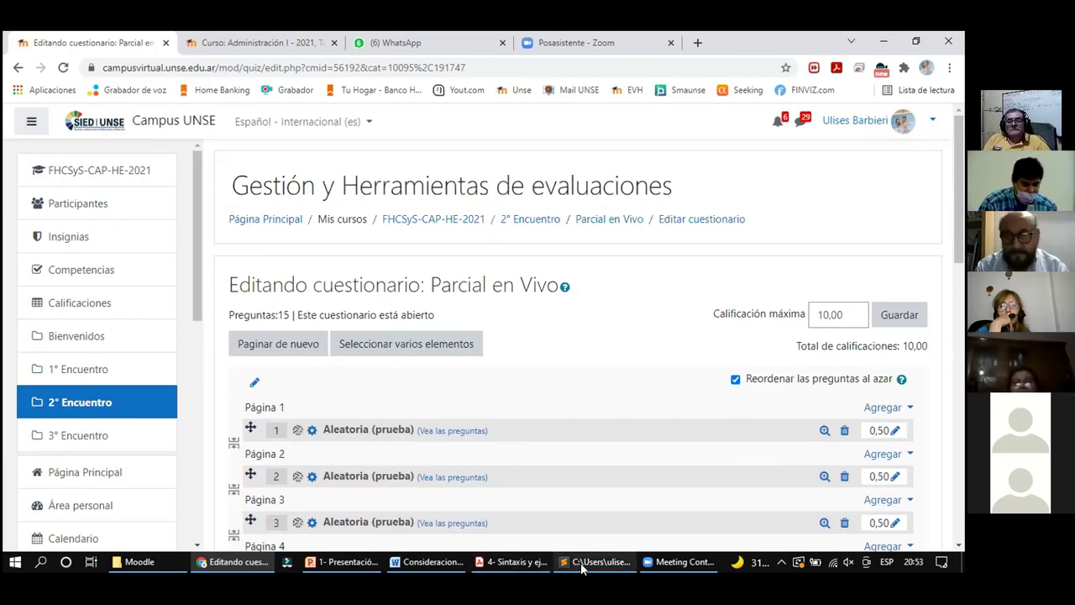
# Switch to PowerPoint, present the closing "¡Gracias por su Atención!" slide full screen and return to the browser.
pyautogui.click(346, 562)
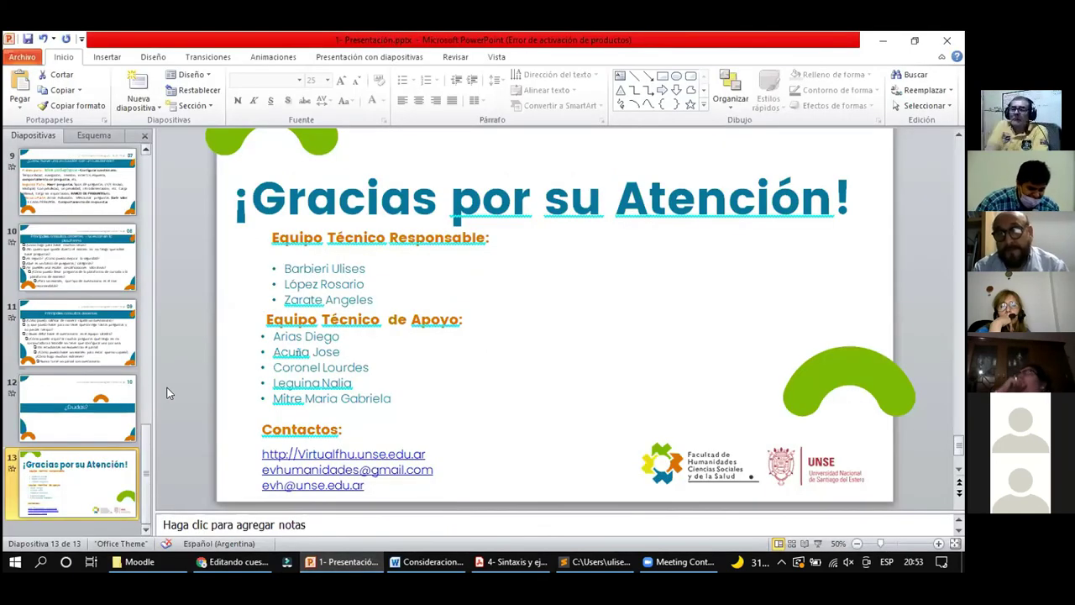
pyautogui.click(819, 543)
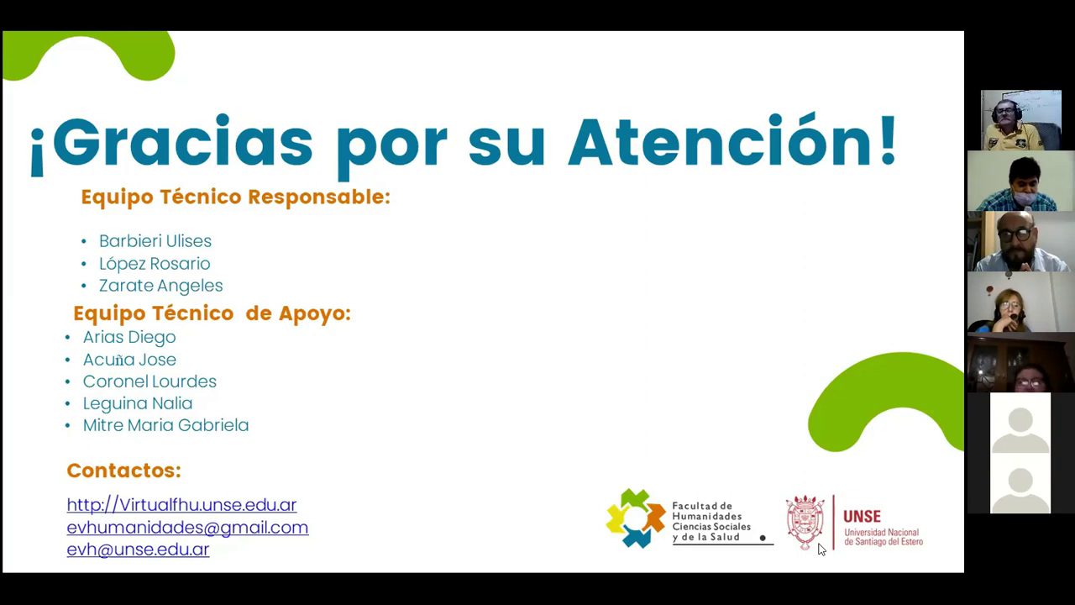
pyautogui.hotkey('alt', 'Tab')
pyautogui.hotkey('alt', 'Tab')
pyautogui.hotkey('alt', 'Tab')
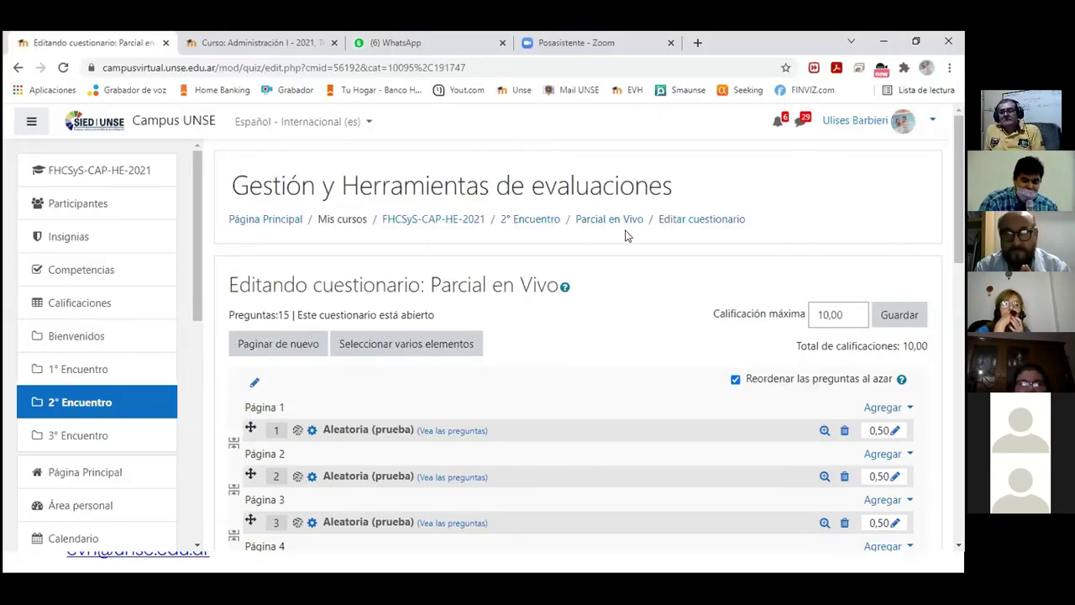
# Go through the "Parcial en Vivo" page to the "2° Encuentro" section and examine its topics and support material list.
pyautogui.click(614, 219)
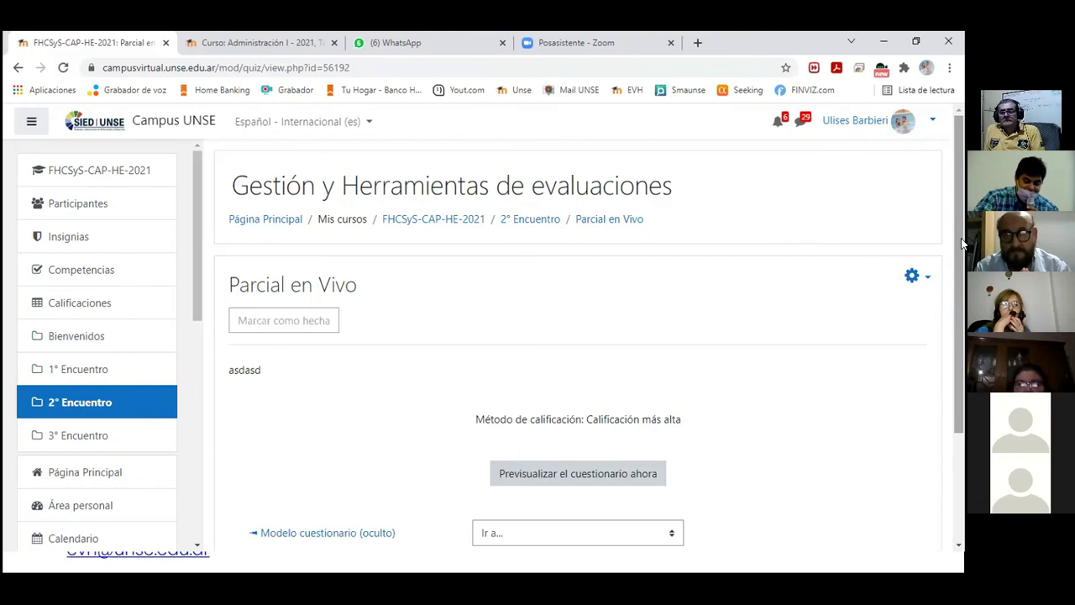
pyautogui.click(527, 223)
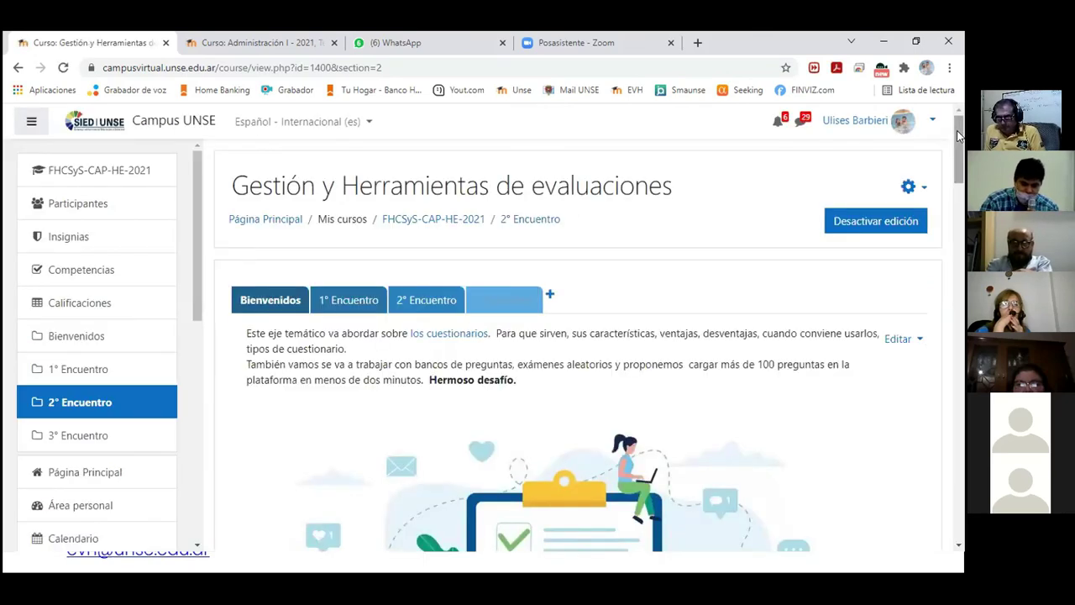
pyautogui.moveTo(959, 231); pyautogui.dragTo(943, 252)
pyautogui.scroll(1, 771, 183)
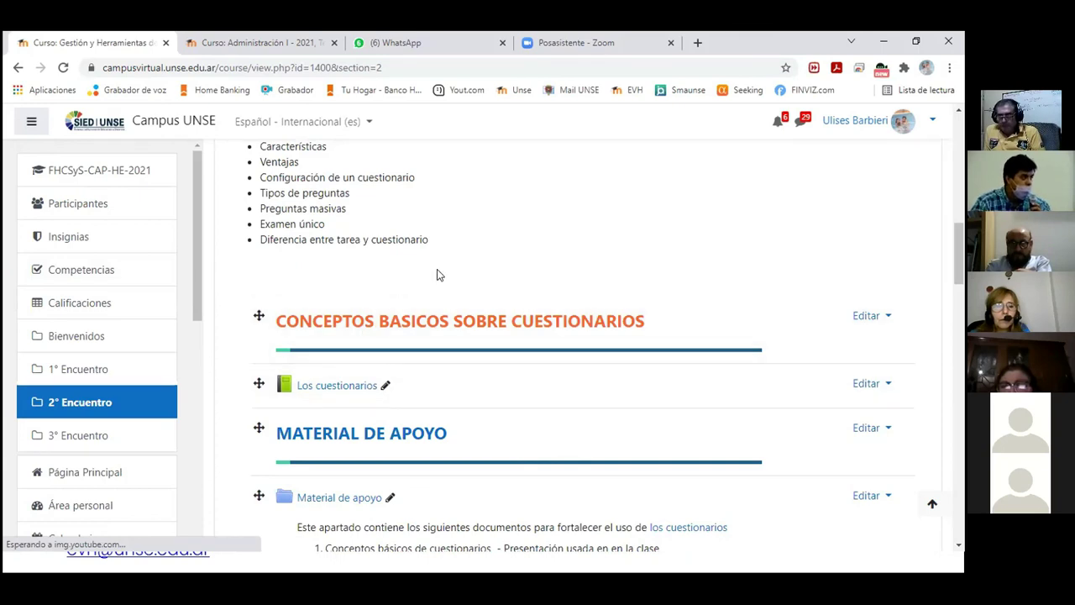
pyautogui.scroll(-3, 437, 274)
pyautogui.scroll(-4, 437, 274)
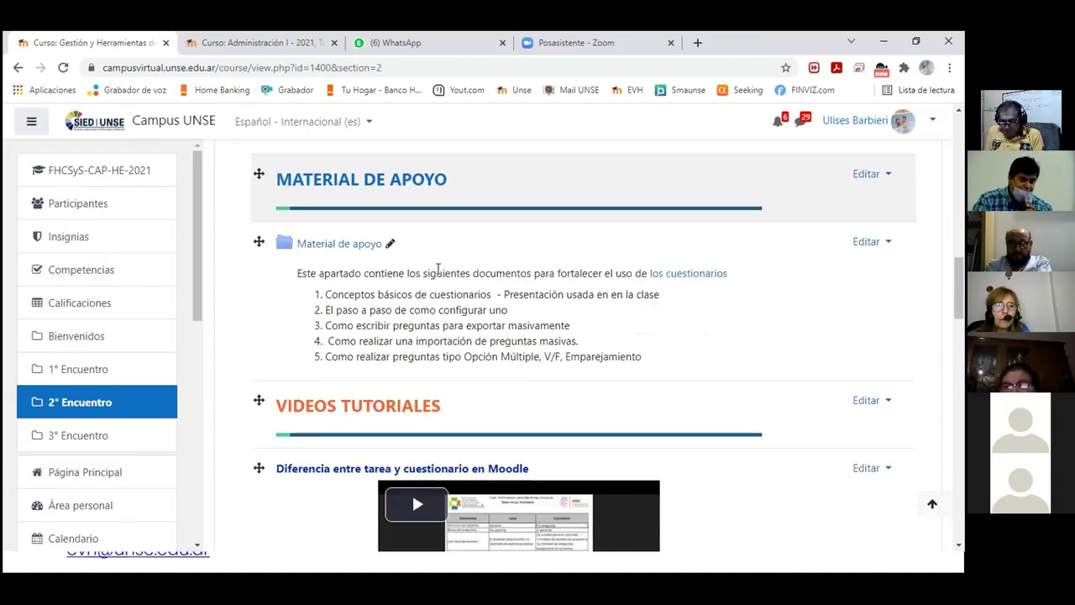
pyautogui.scroll(-1, 438, 269)
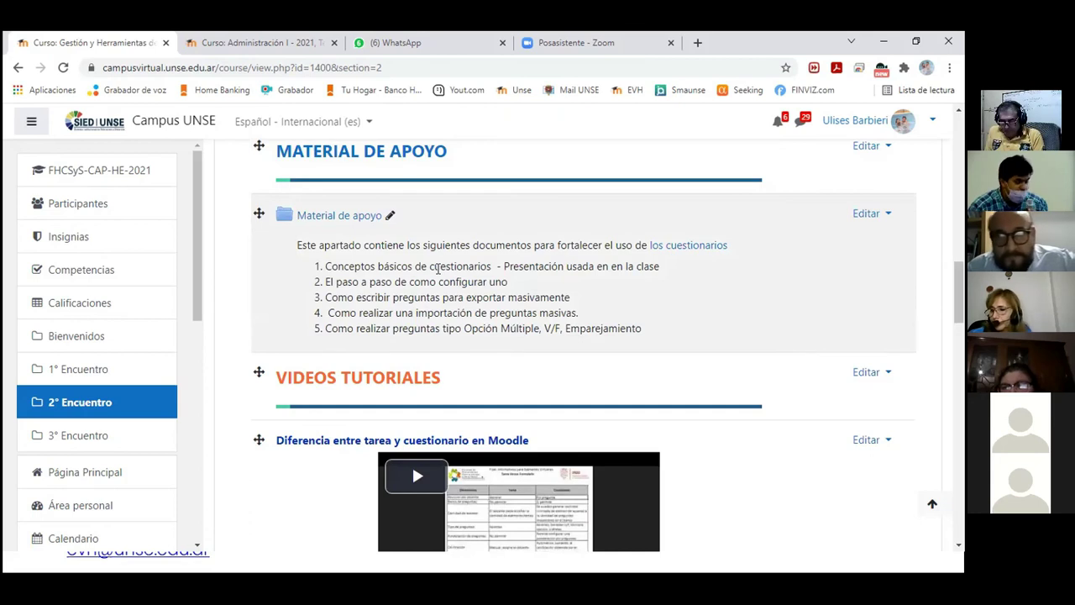
pyautogui.scroll(-2, 438, 269)
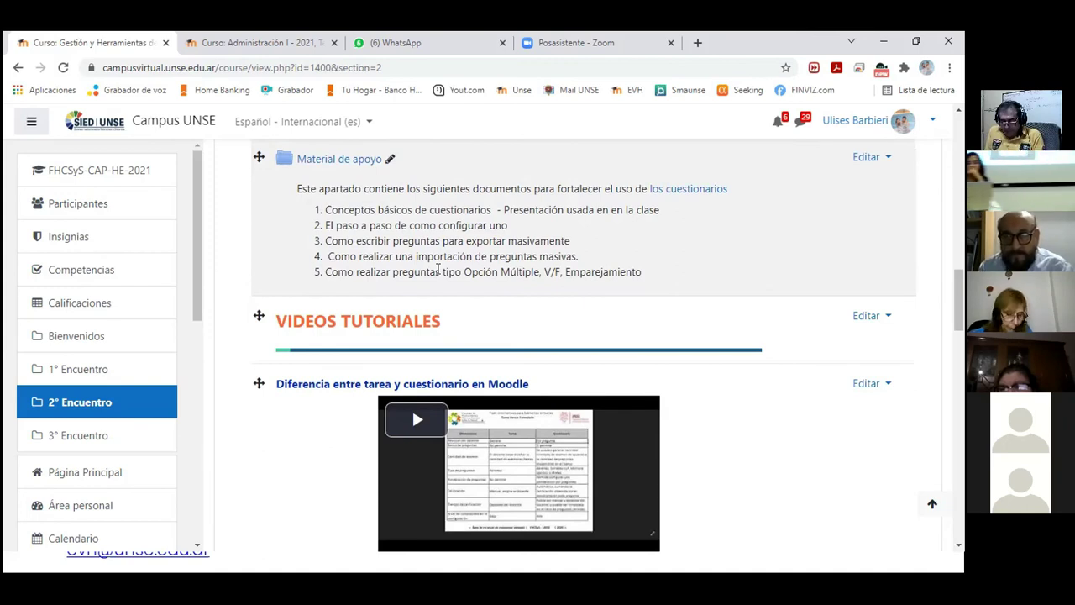
pyautogui.scroll(-3, 437, 269)
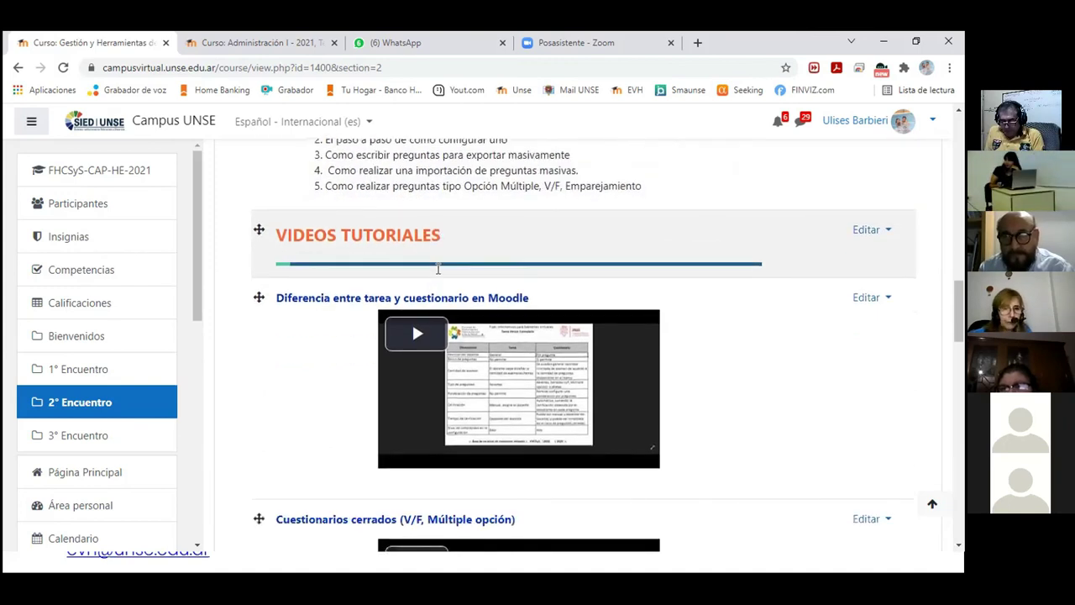
# Look through the section's tutorial videos, from the task and quiz comparison to "Examen Único" and the self-assessment.
pyautogui.scroll(-2, 438, 269)
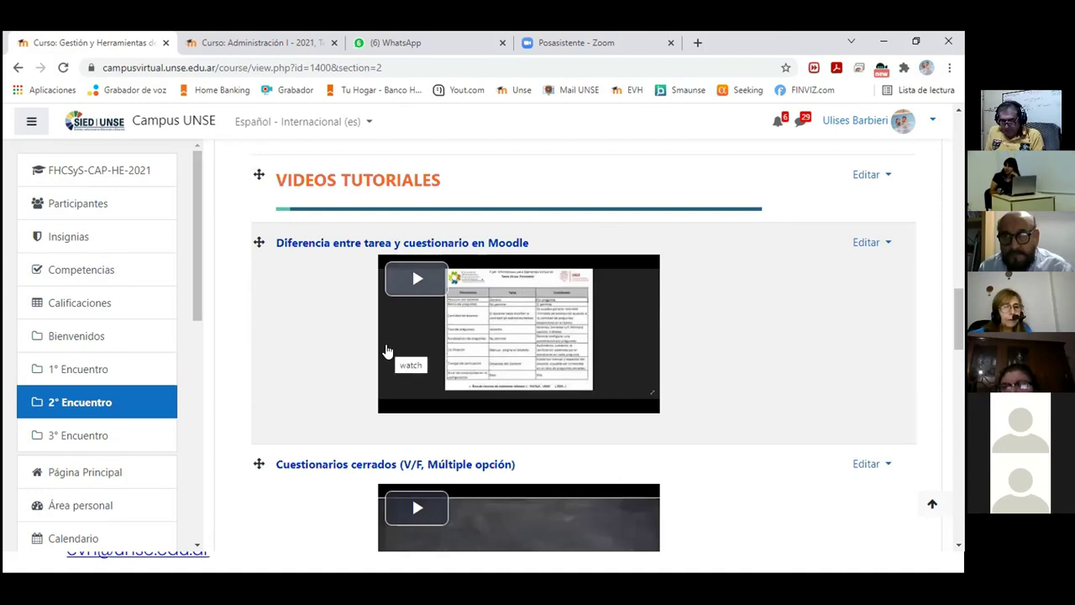
pyautogui.scroll(-8, 387, 351)
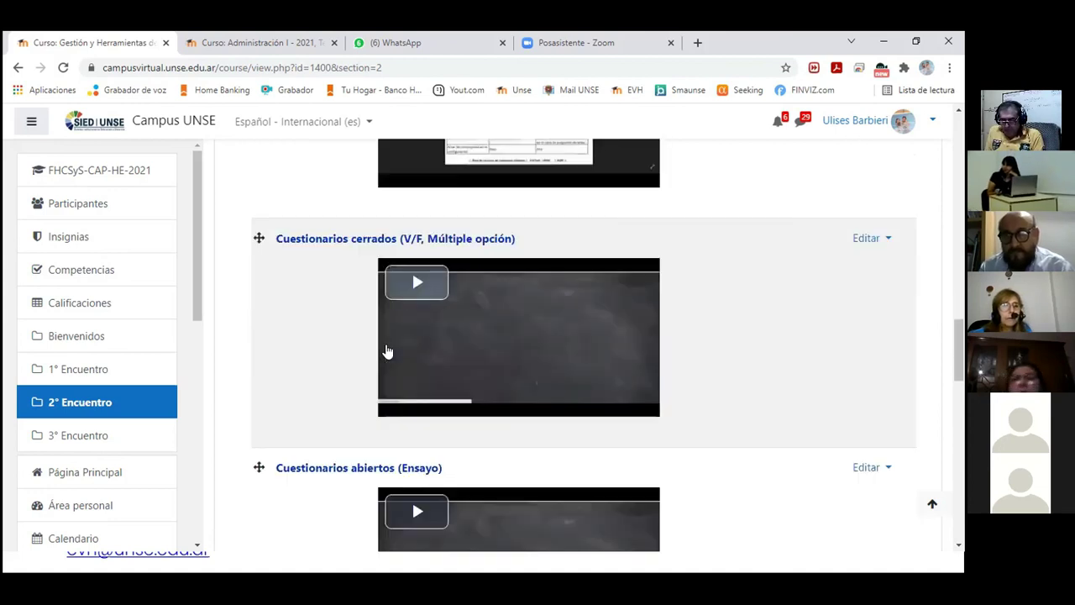
pyautogui.scroll(6, 387, 351)
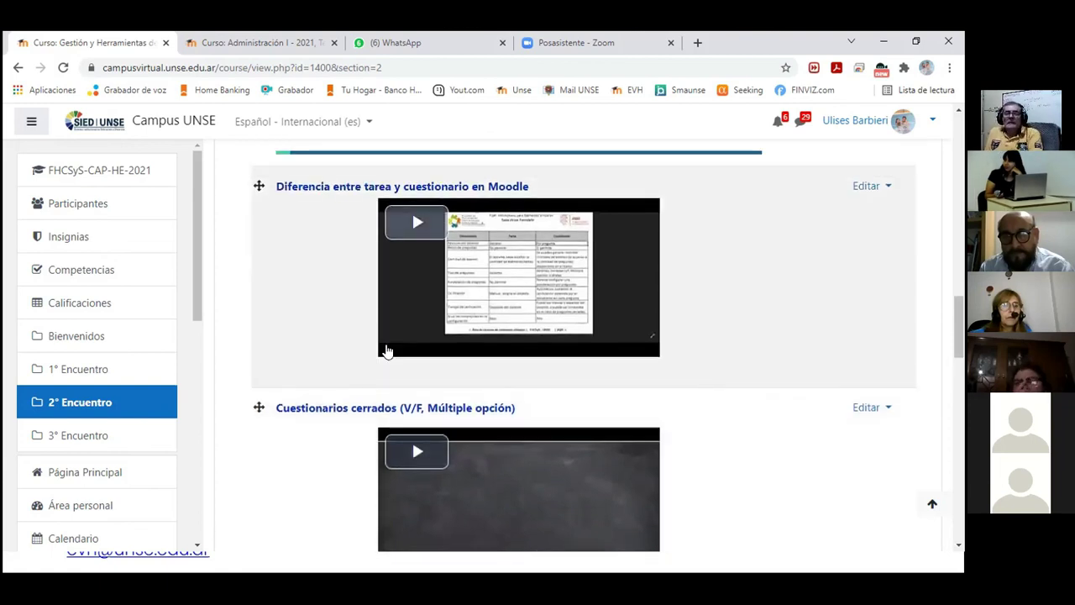
pyautogui.scroll(-4, 388, 351)
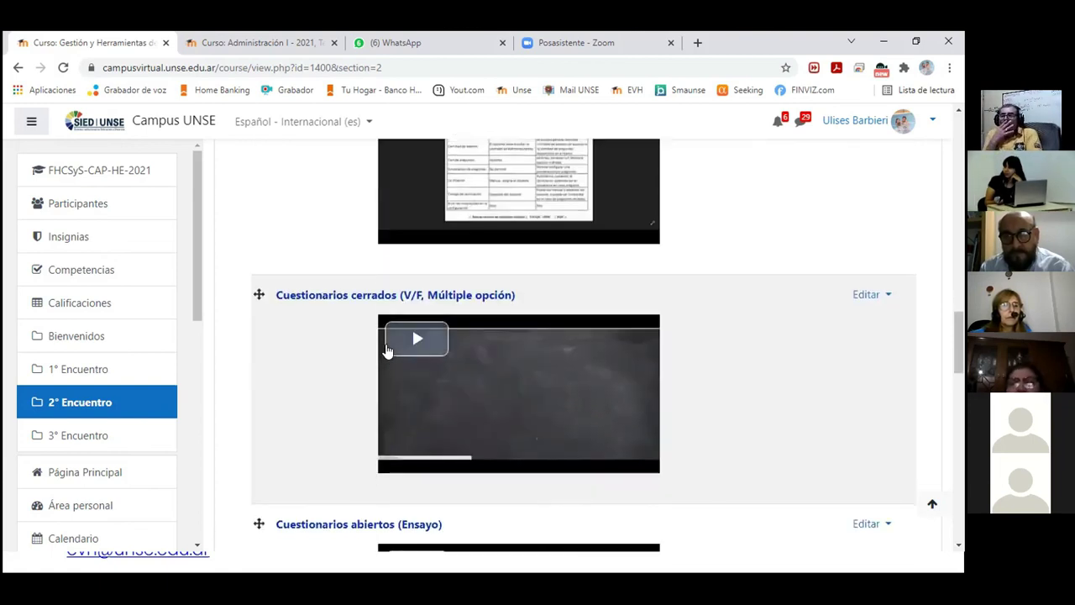
pyautogui.scroll(-2, 387, 352)
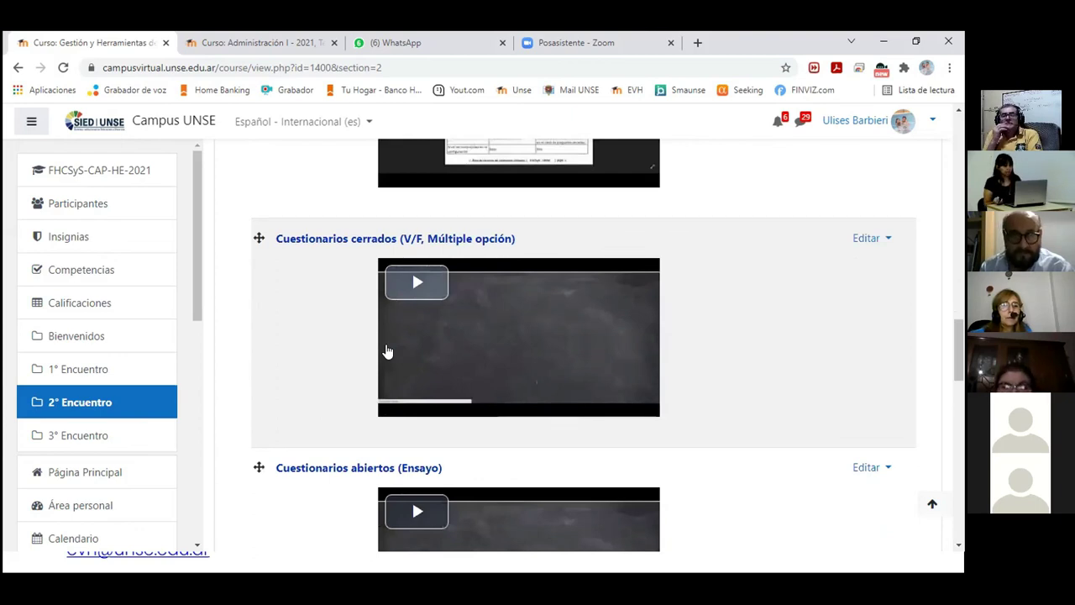
pyautogui.scroll(-1, 388, 351)
pyautogui.scroll(-11, 387, 351)
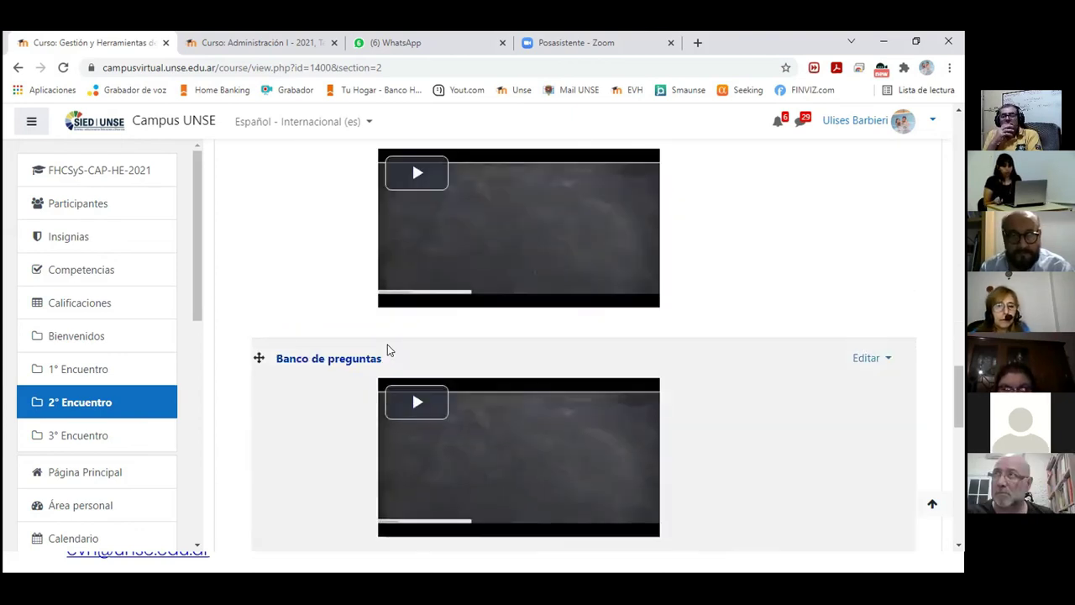
pyautogui.scroll(-1, 387, 351)
pyautogui.scroll(-1, 387, 351)
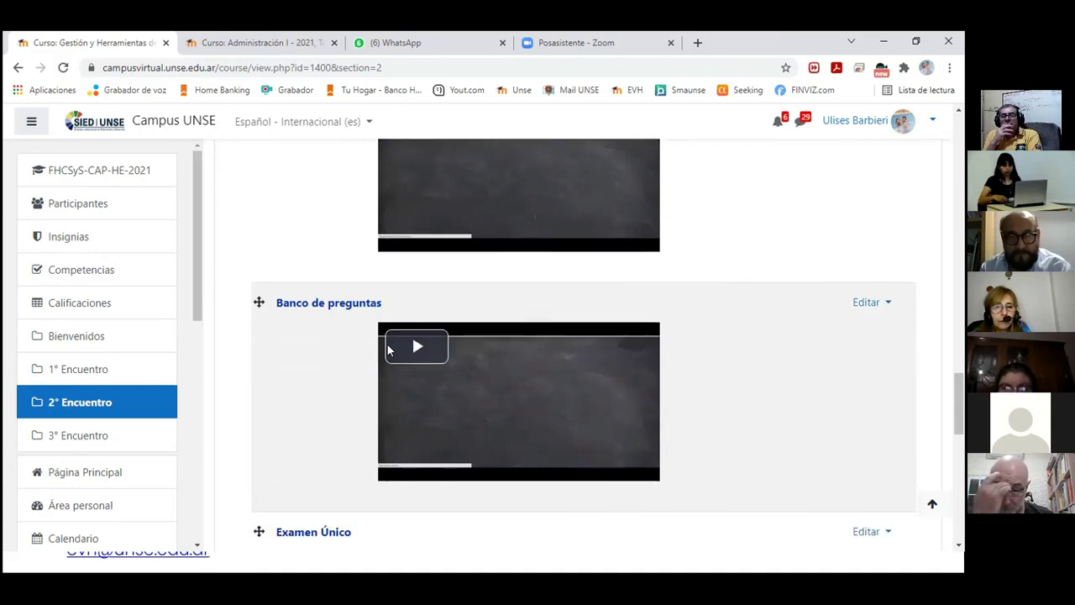
pyautogui.scroll(-11, 388, 351)
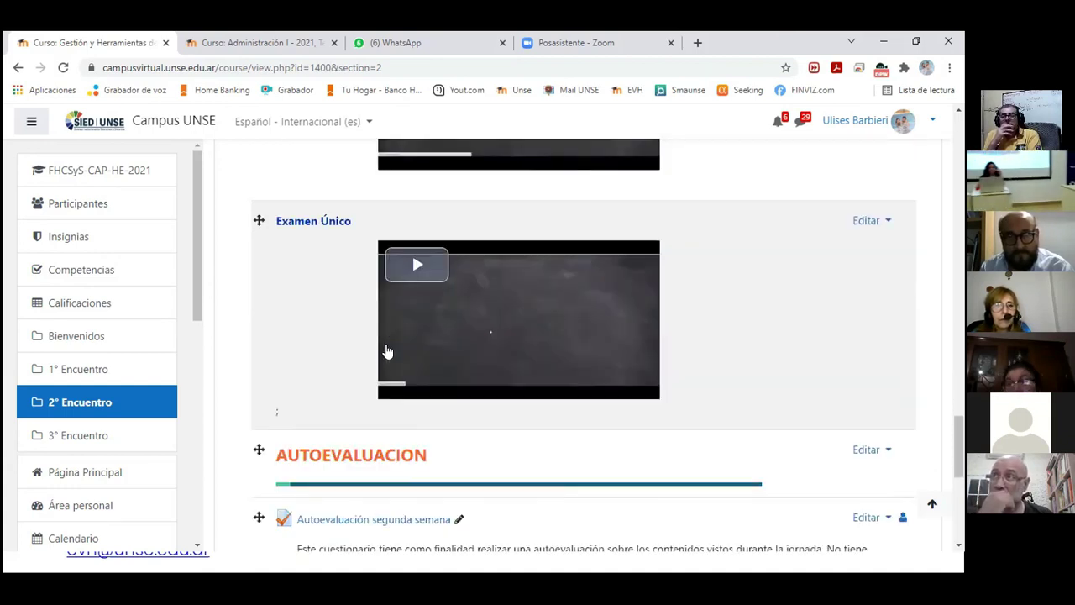
pyautogui.scroll(-1, 388, 351)
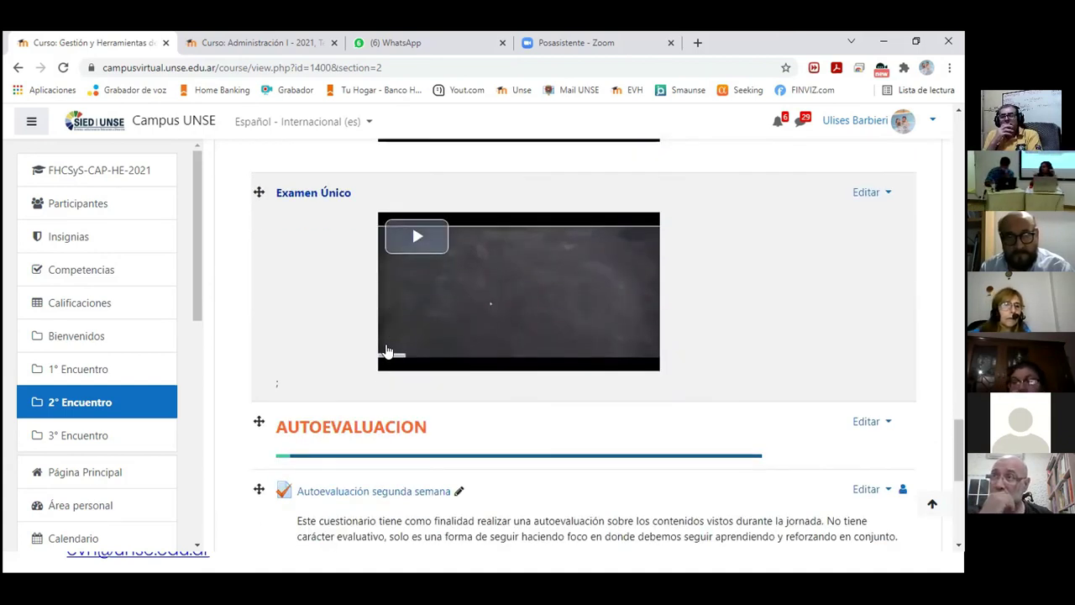
# Open "5- Importar-preguntas-masivamente.pdf" from the "Material de apoyo" folder and read its first three pages.
pyautogui.scroll(15, 387, 352)
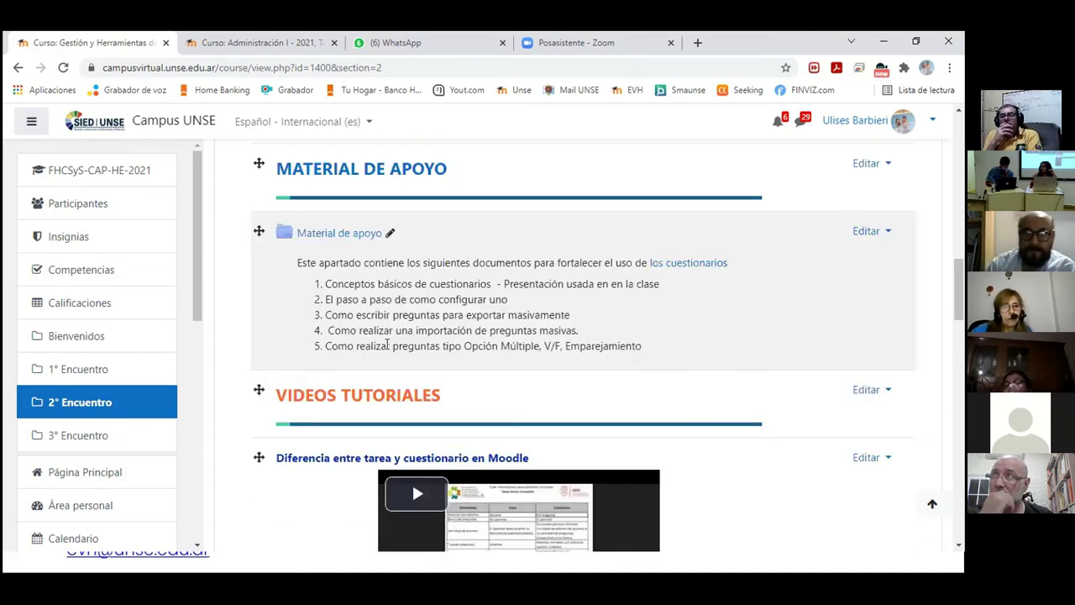
pyautogui.click(326, 235)
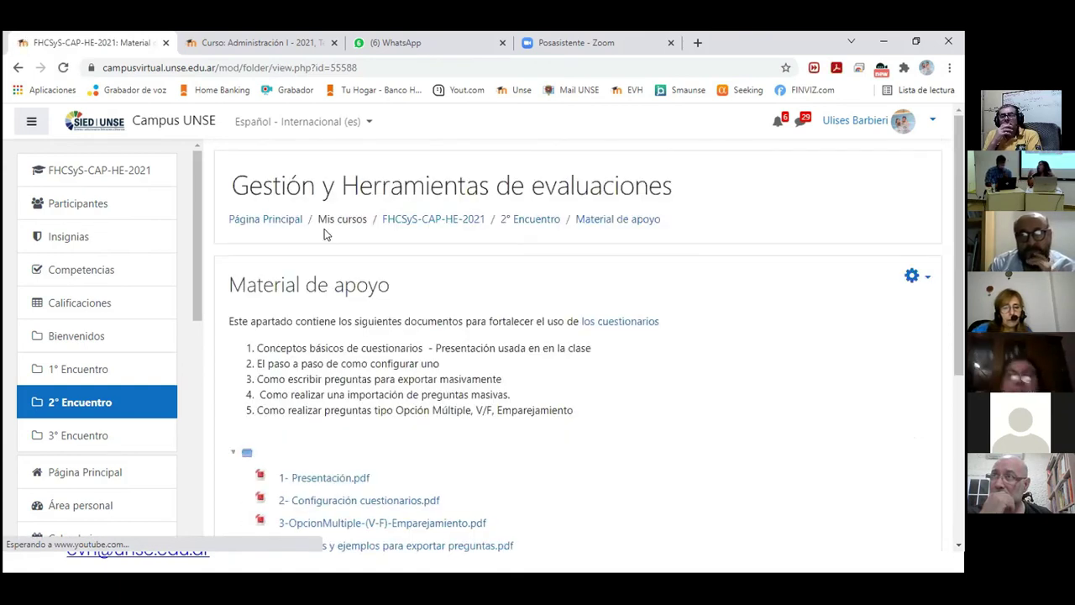
pyautogui.scroll(-4, 326, 235)
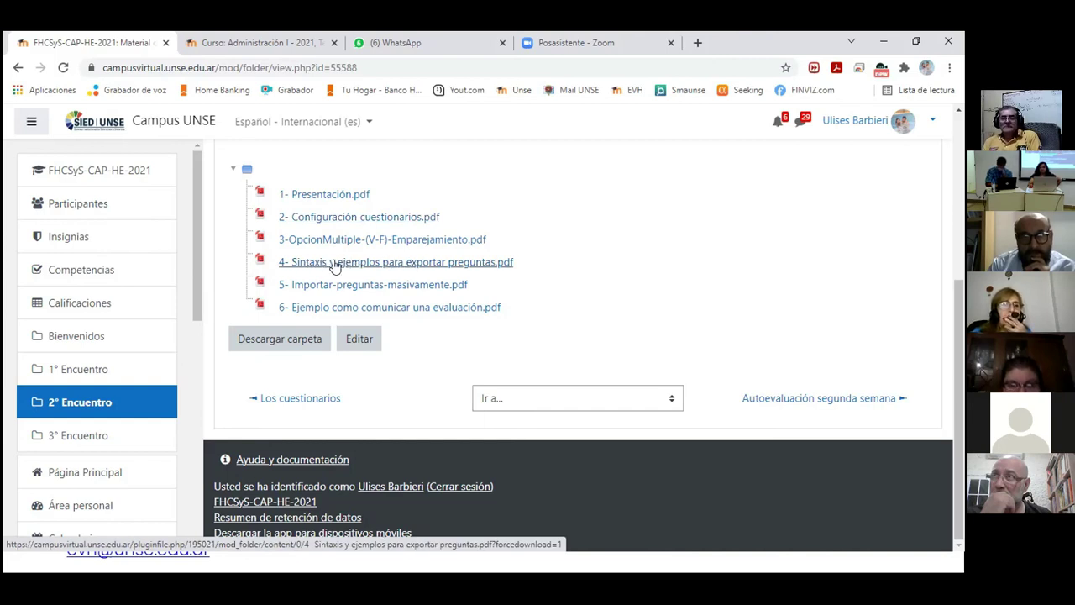
pyautogui.click(370, 287)
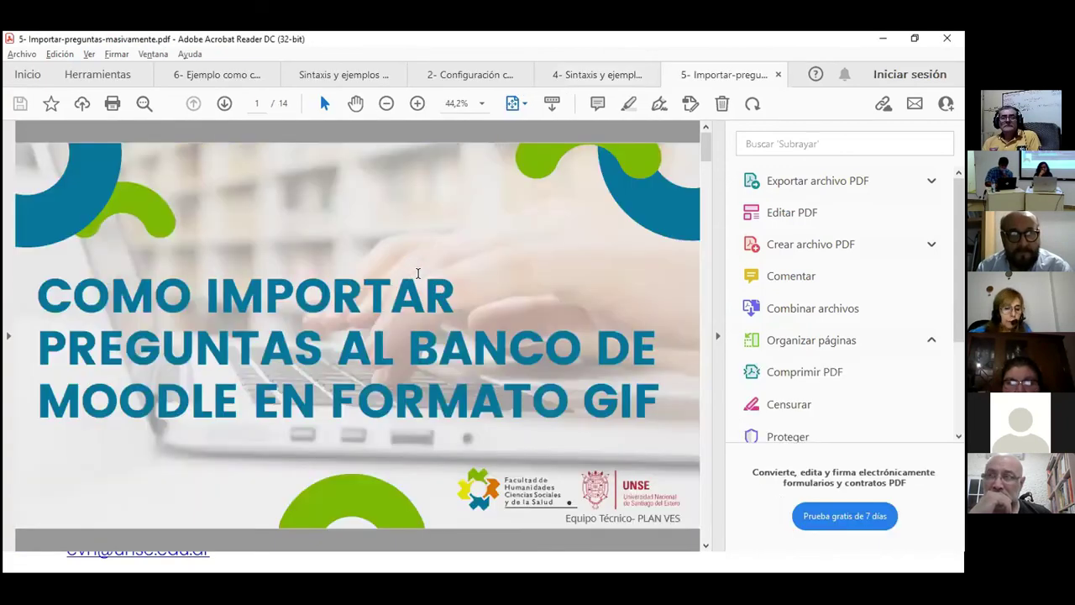
pyautogui.scroll(-1, 418, 274)
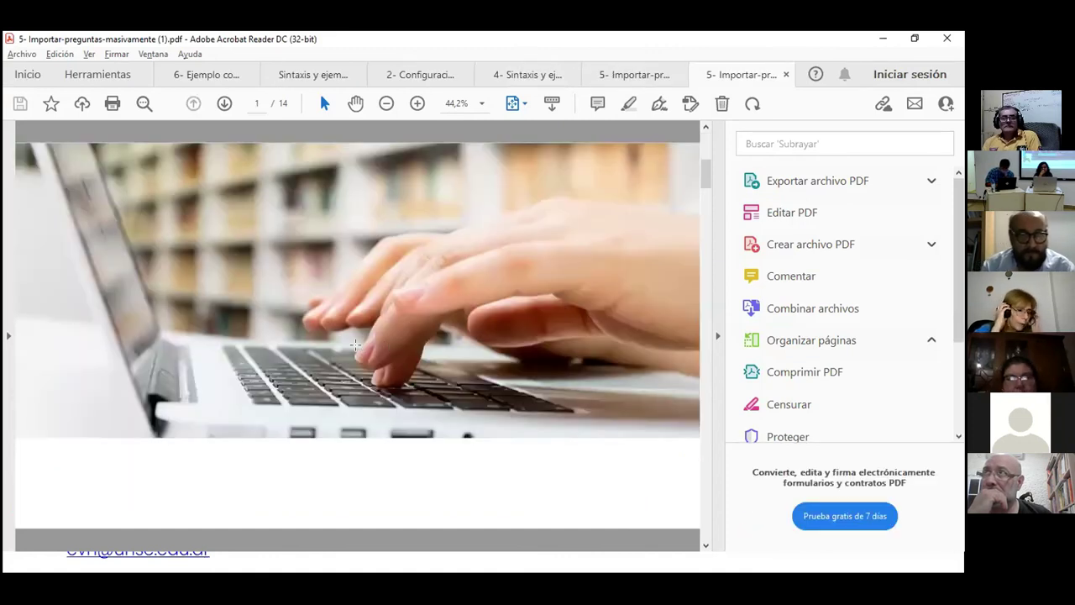
pyautogui.scroll(-1, 357, 349)
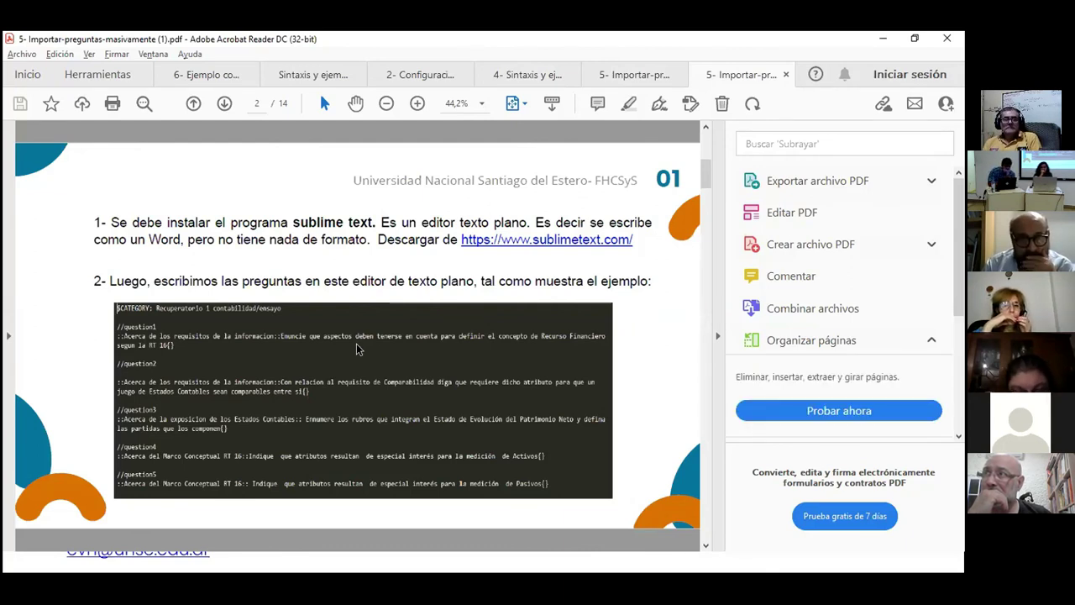
pyautogui.scroll(-1, 356, 344)
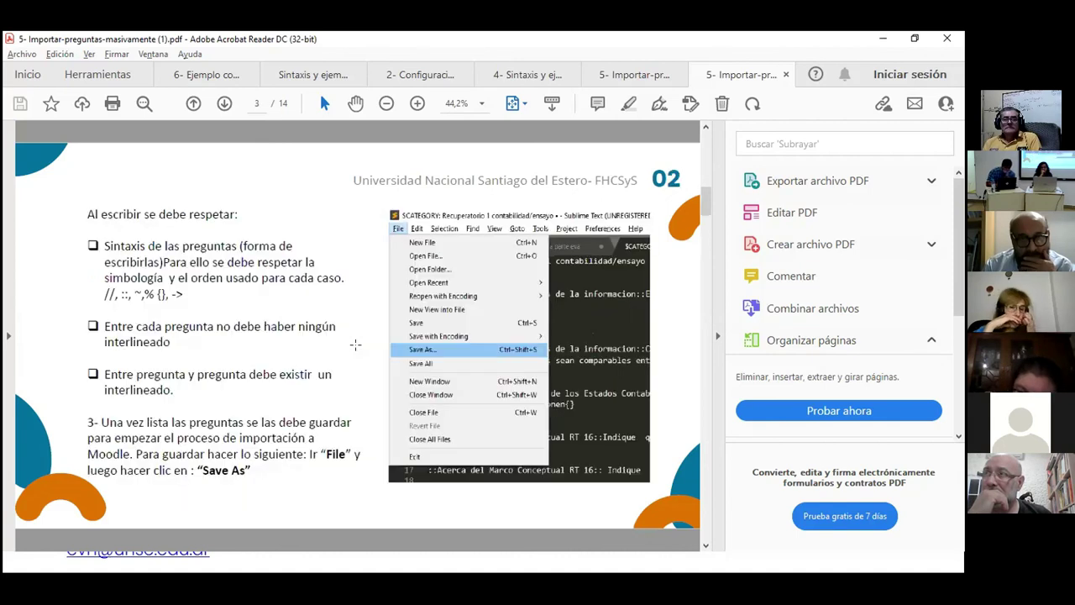